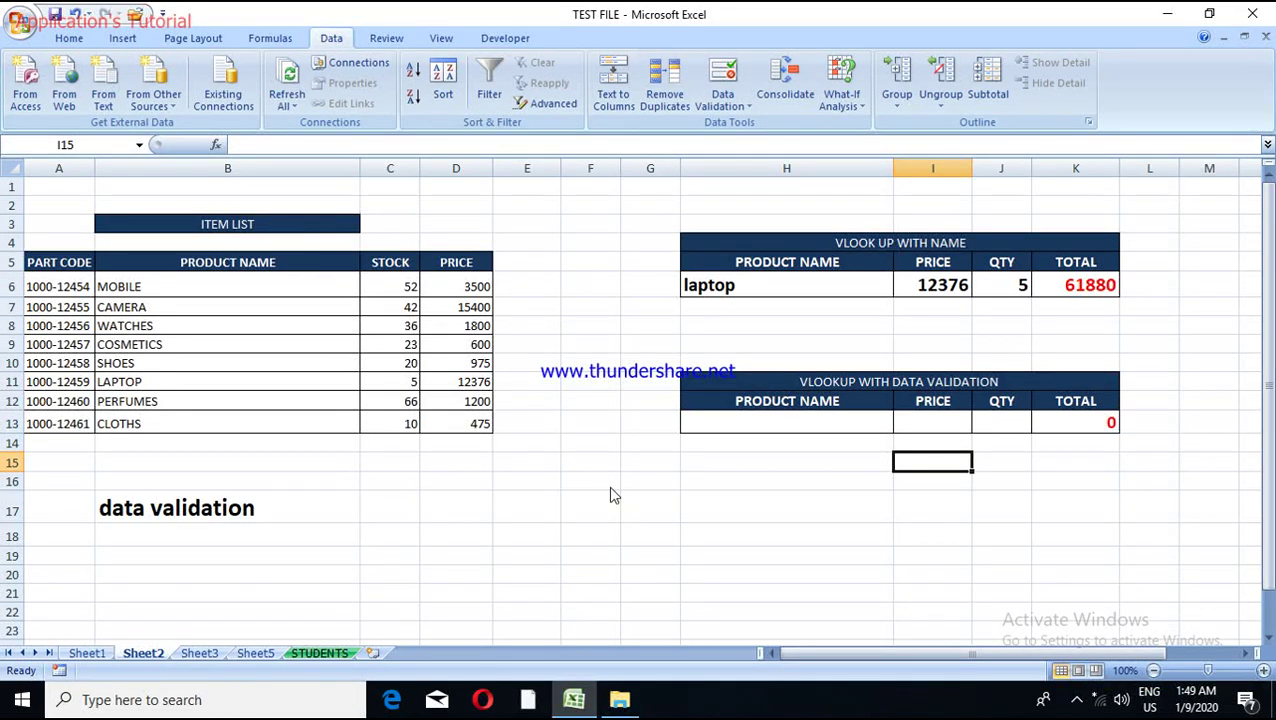
# Change H6's product name to camera, so price reads 15400 and total 77000.
pyautogui.click(181, 505)
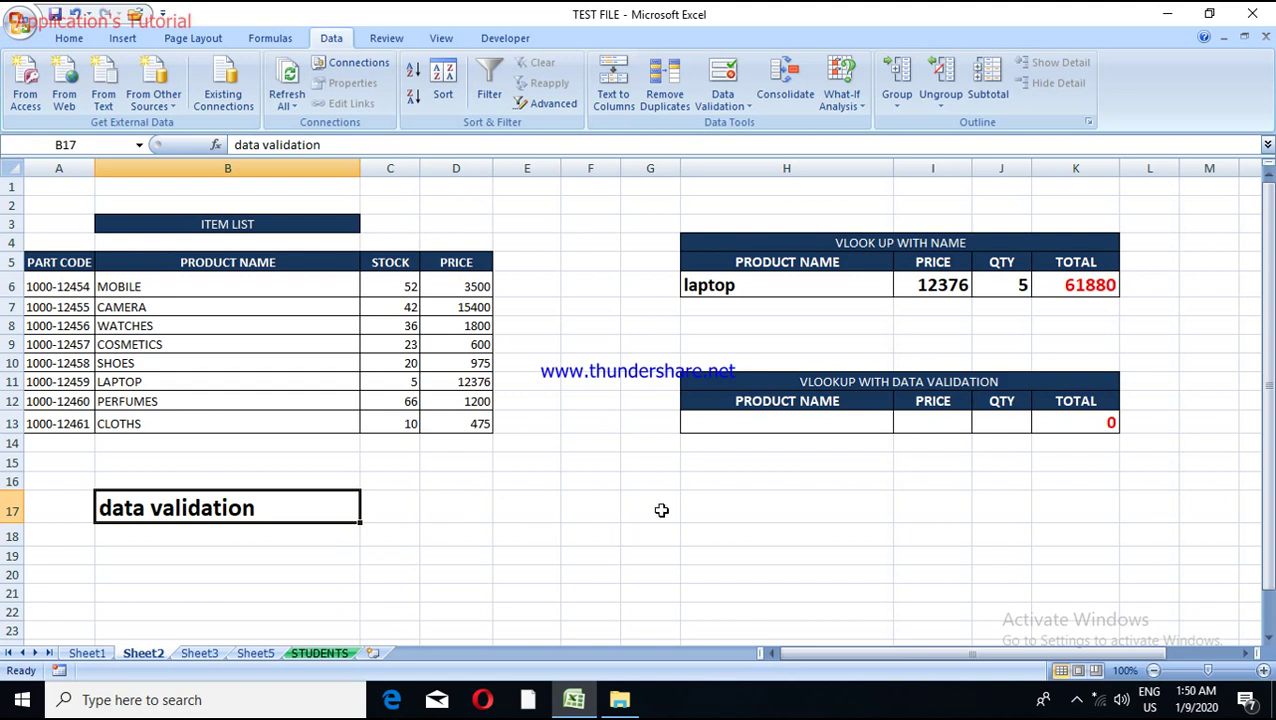
pyautogui.click(811, 420)
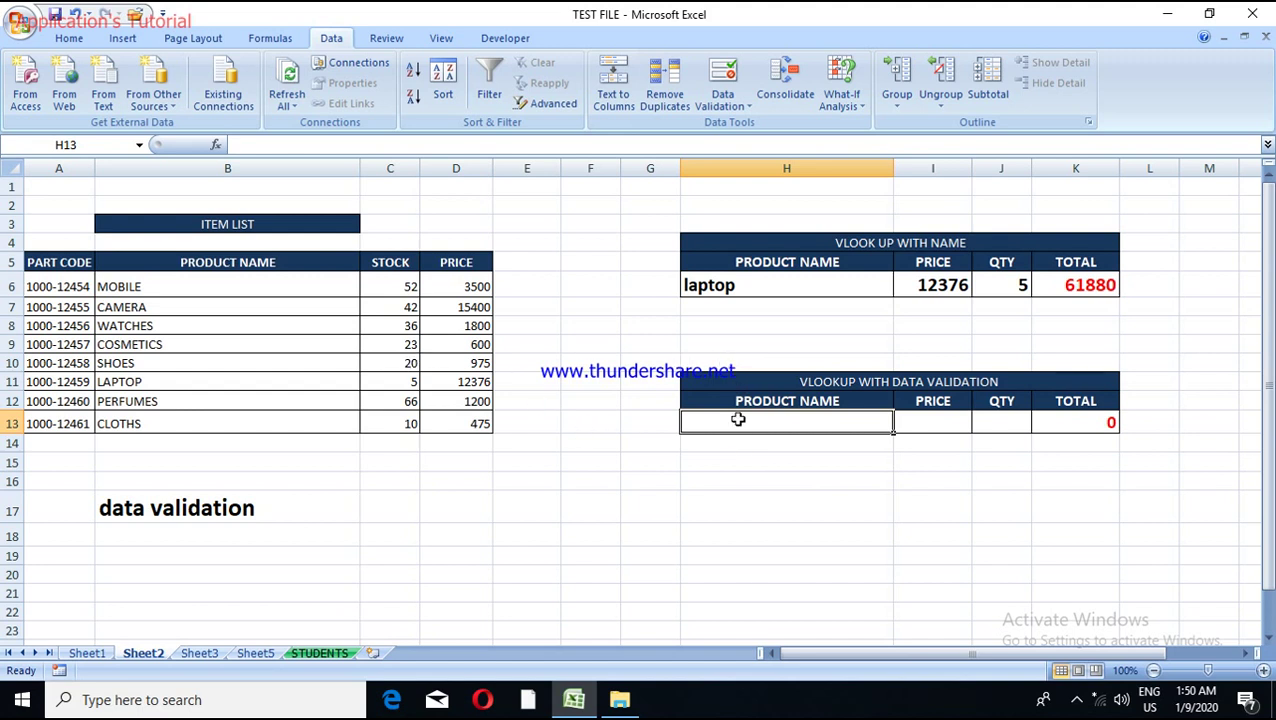
pyautogui.click(806, 289)
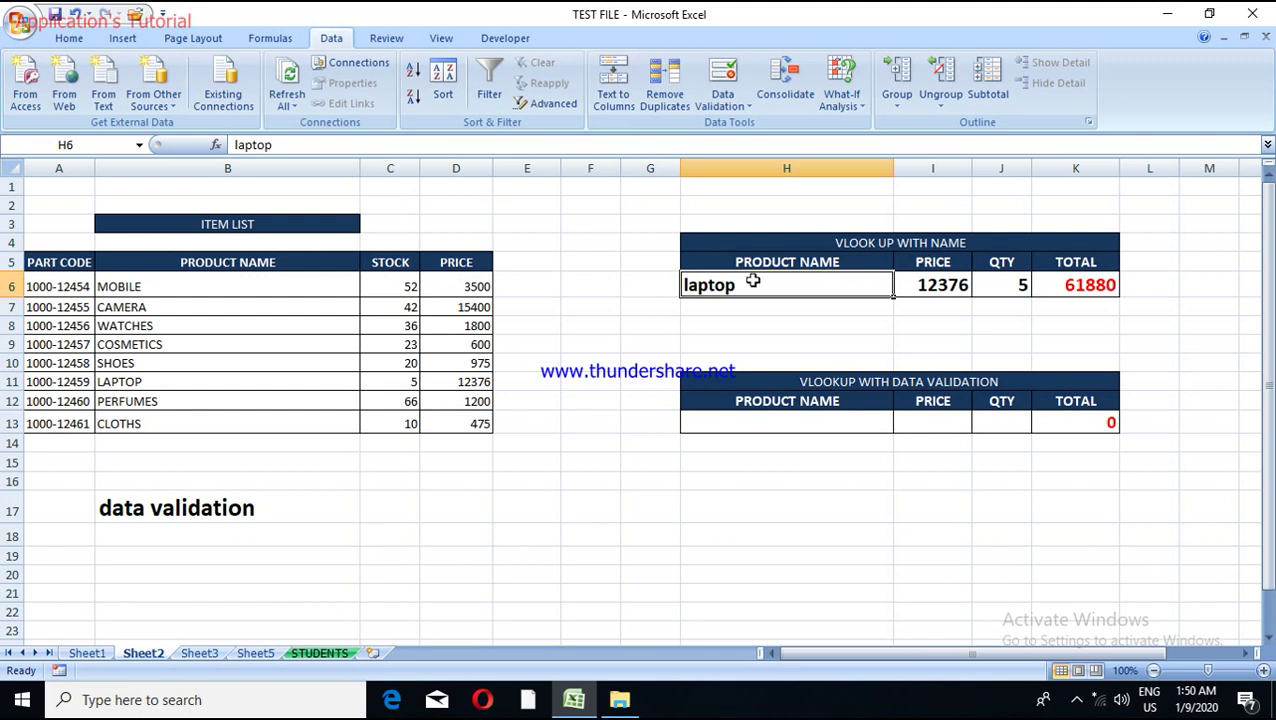
pyautogui.press('BackSpace')
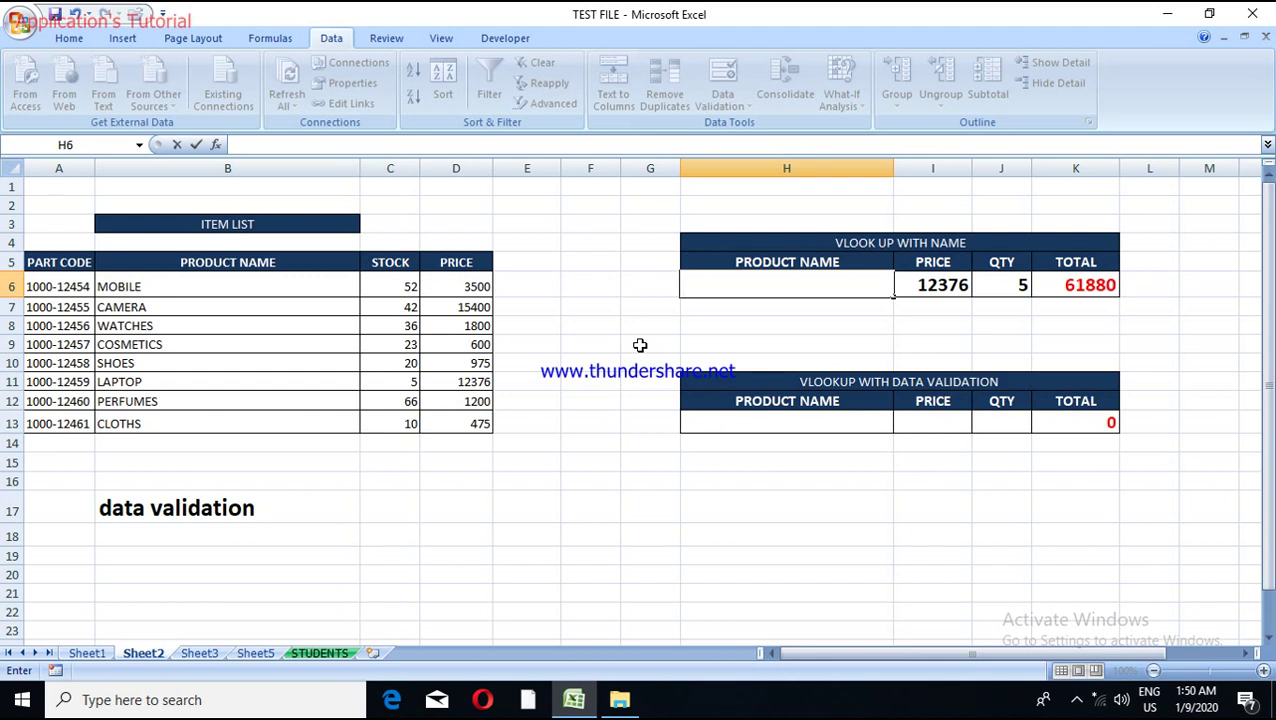
pyautogui.write('camera')
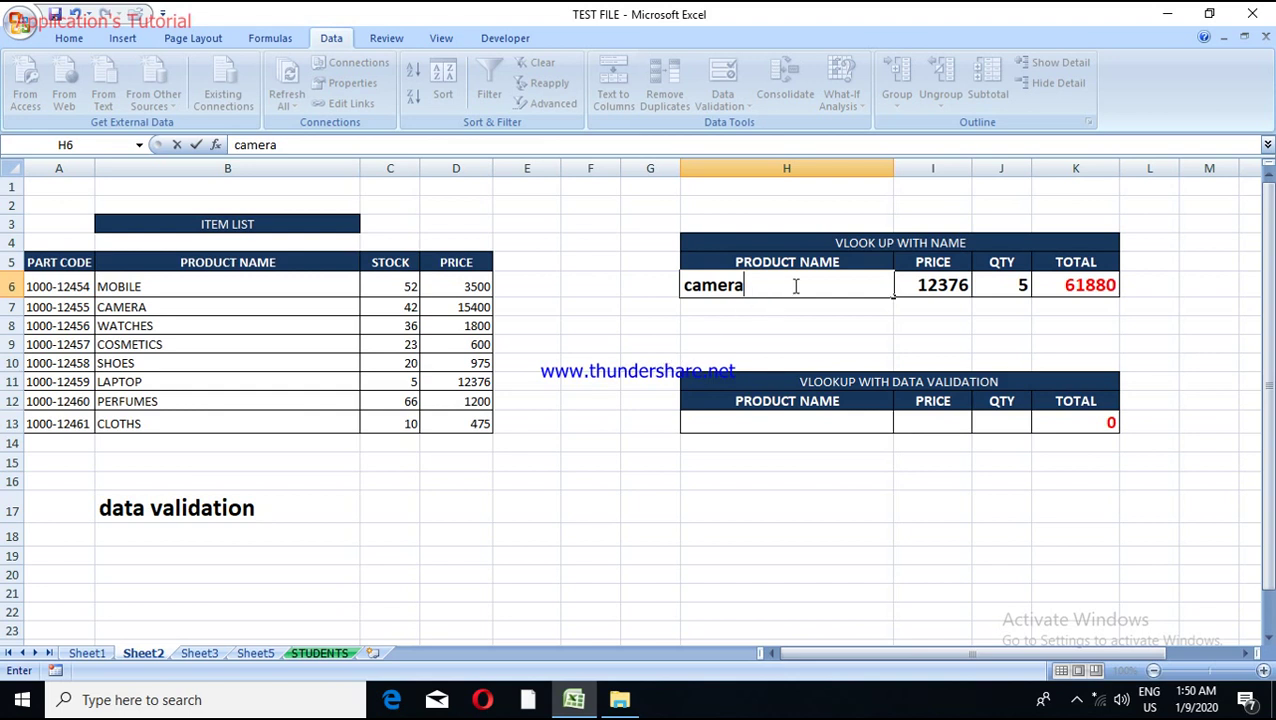
pyautogui.press('Return')
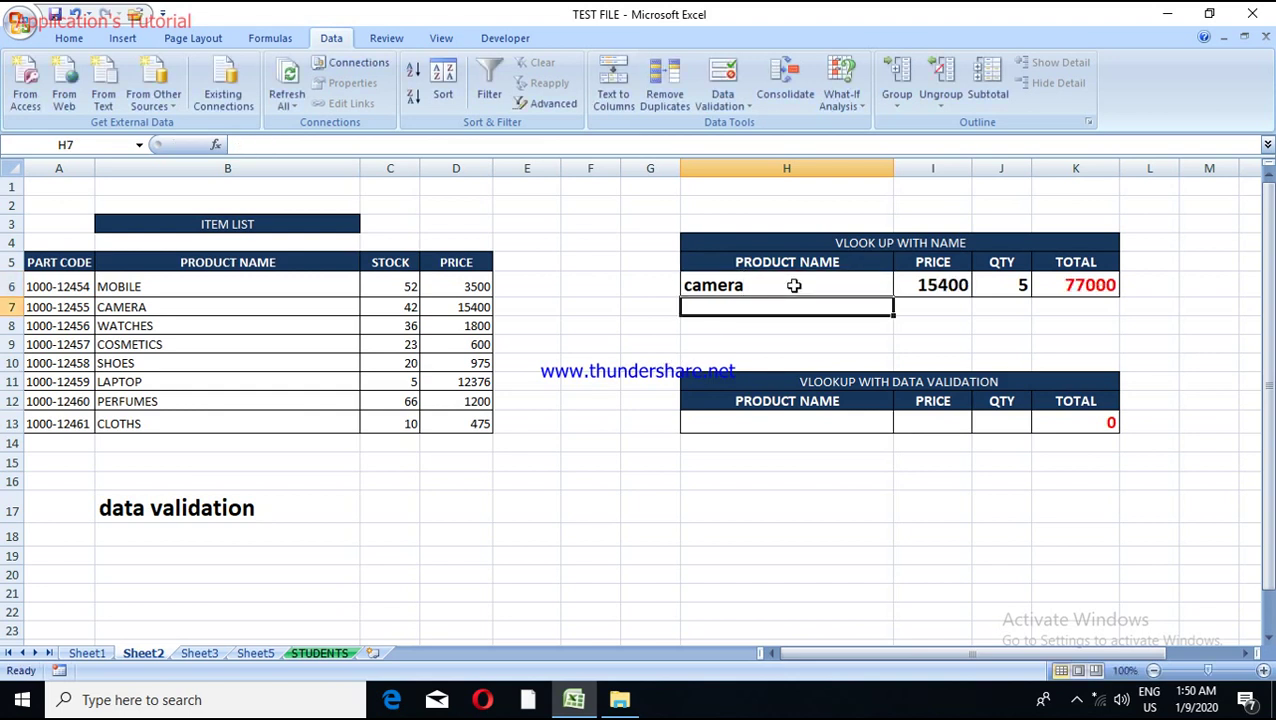
# Inspect the VLOOKUP formula in I6, then select product cell H13.
pyautogui.click(918, 292)
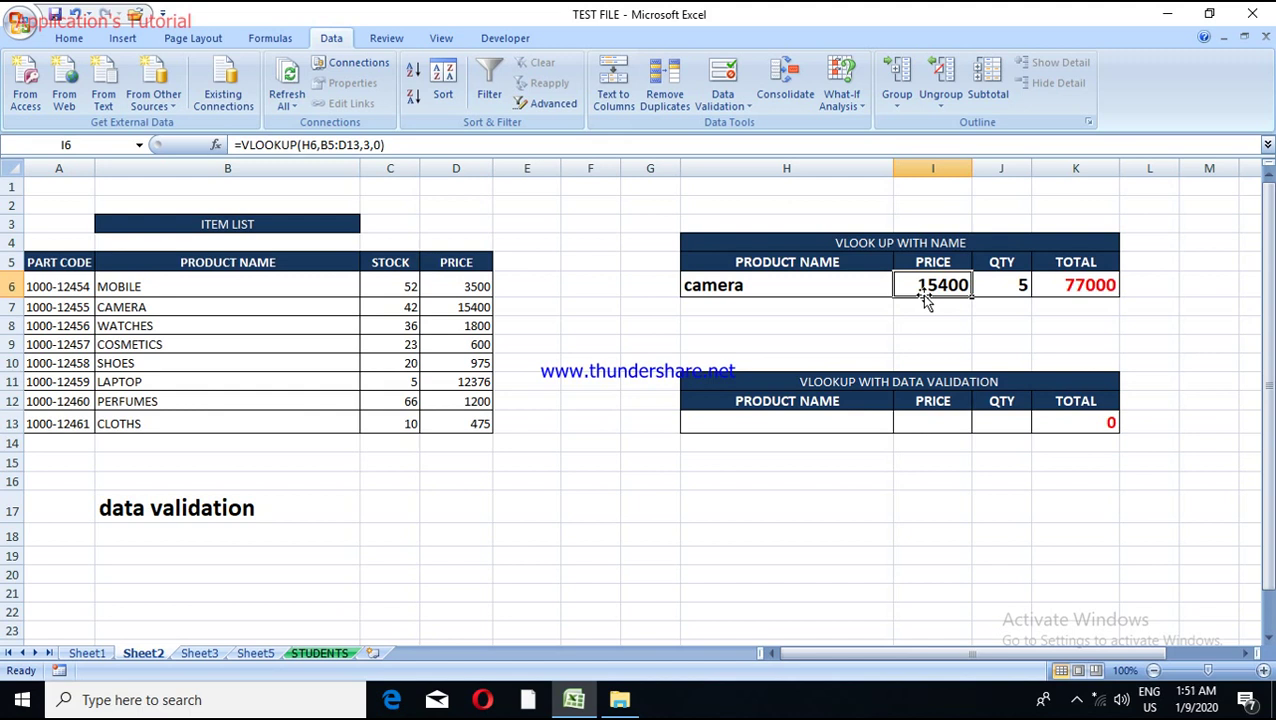
pyautogui.click(834, 428)
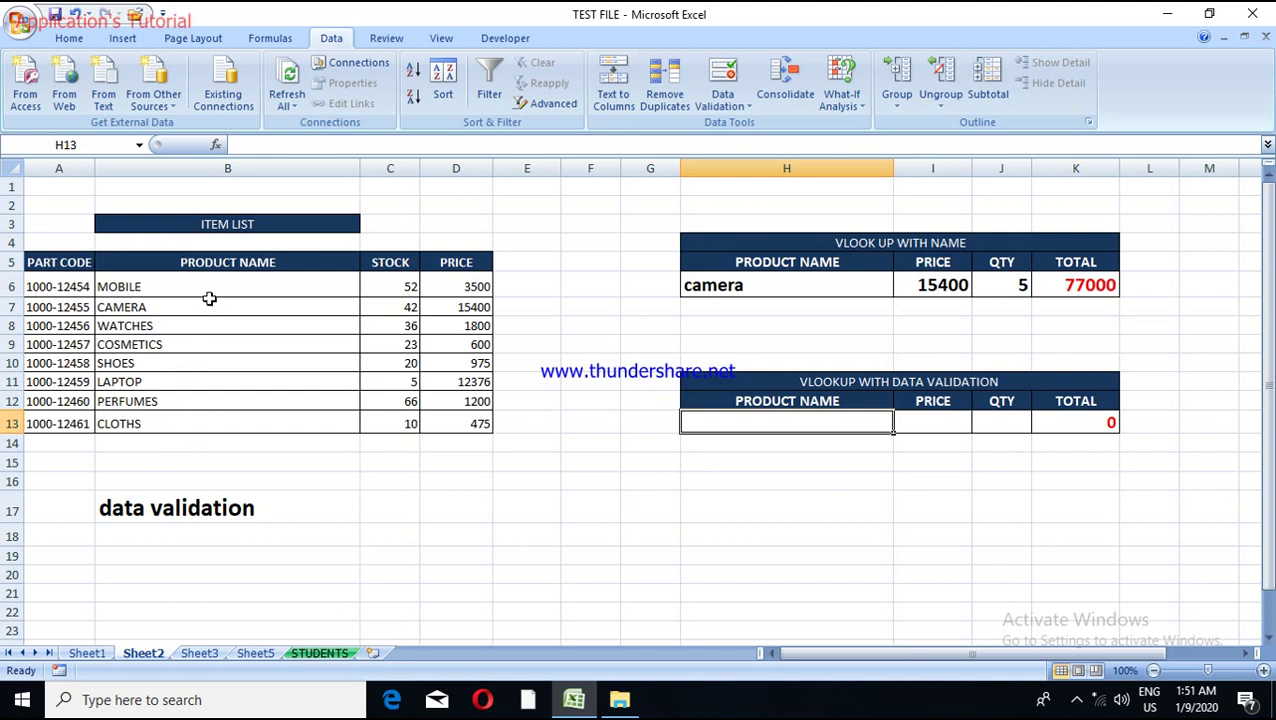
pyautogui.click(858, 431)
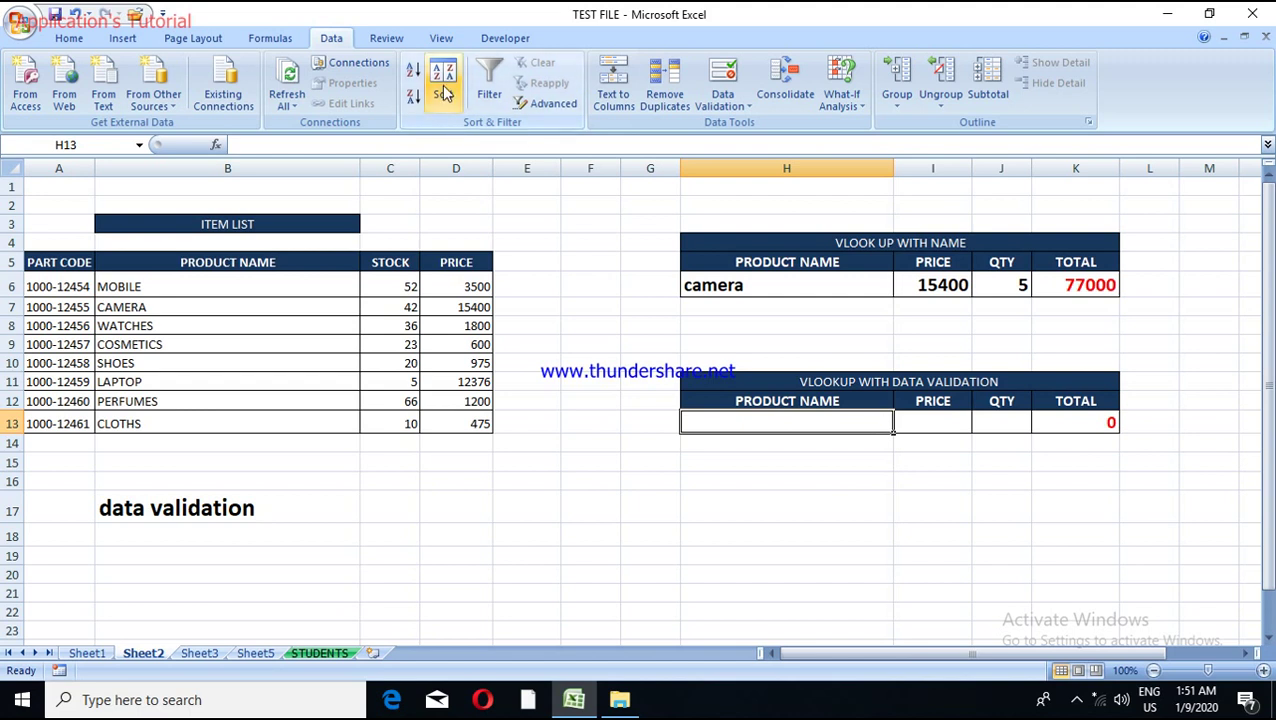
pyautogui.click(766, 504)
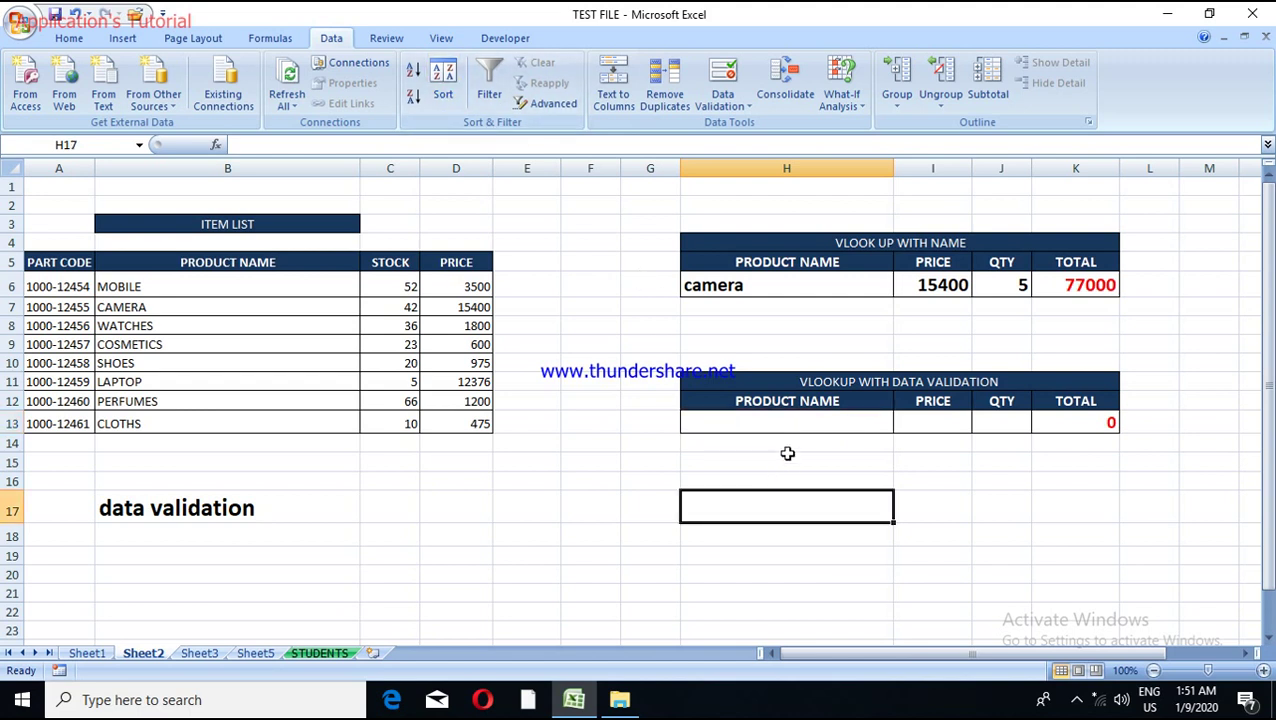
pyautogui.click(808, 422)
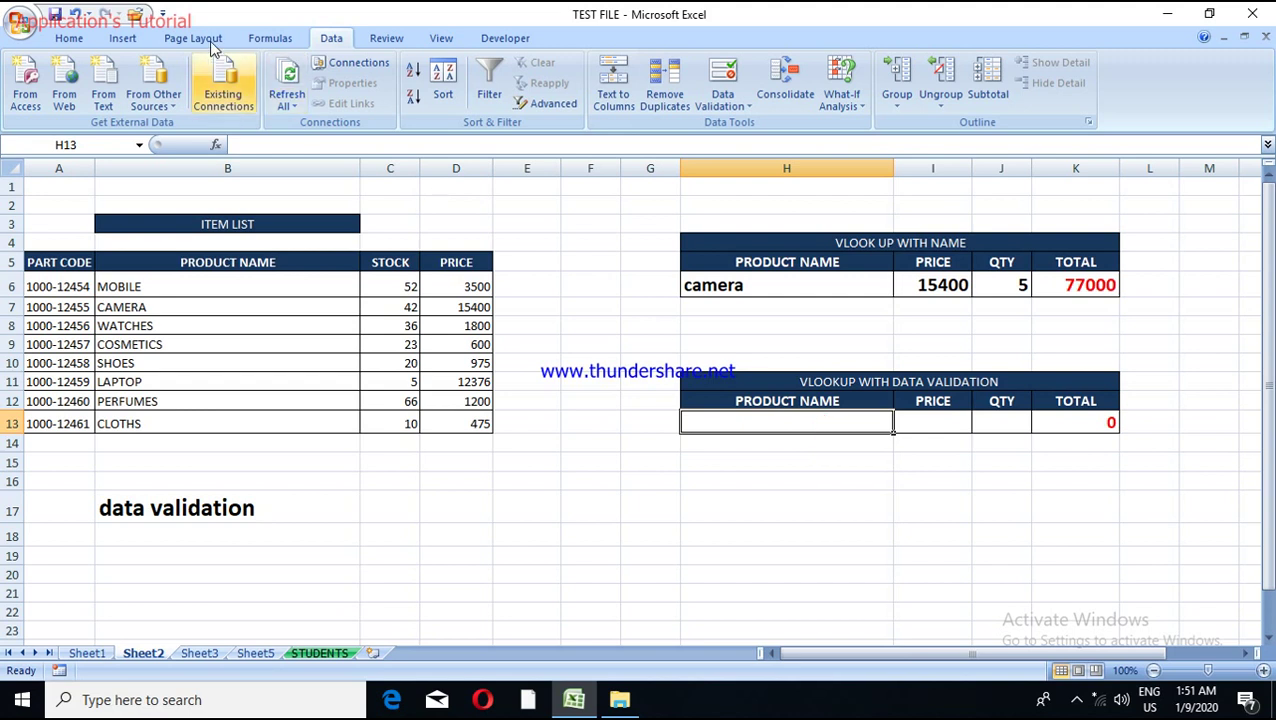
pyautogui.click(276, 37)
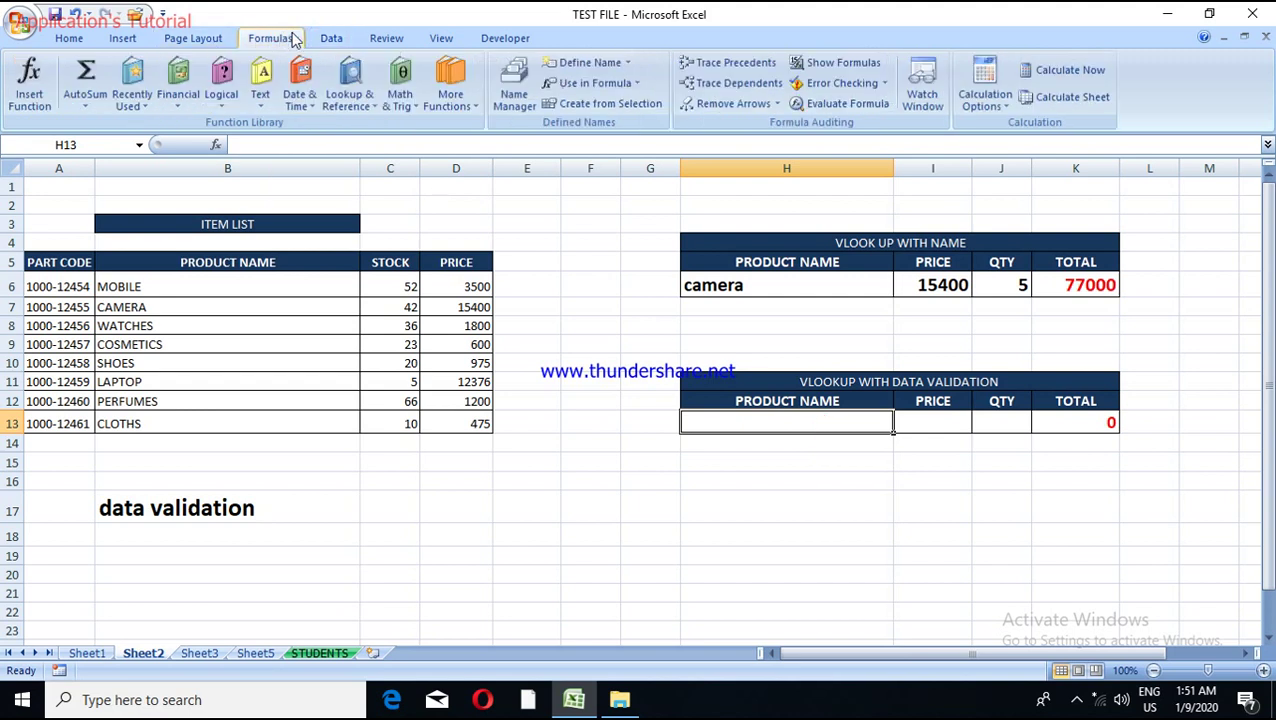
pyautogui.click(329, 38)
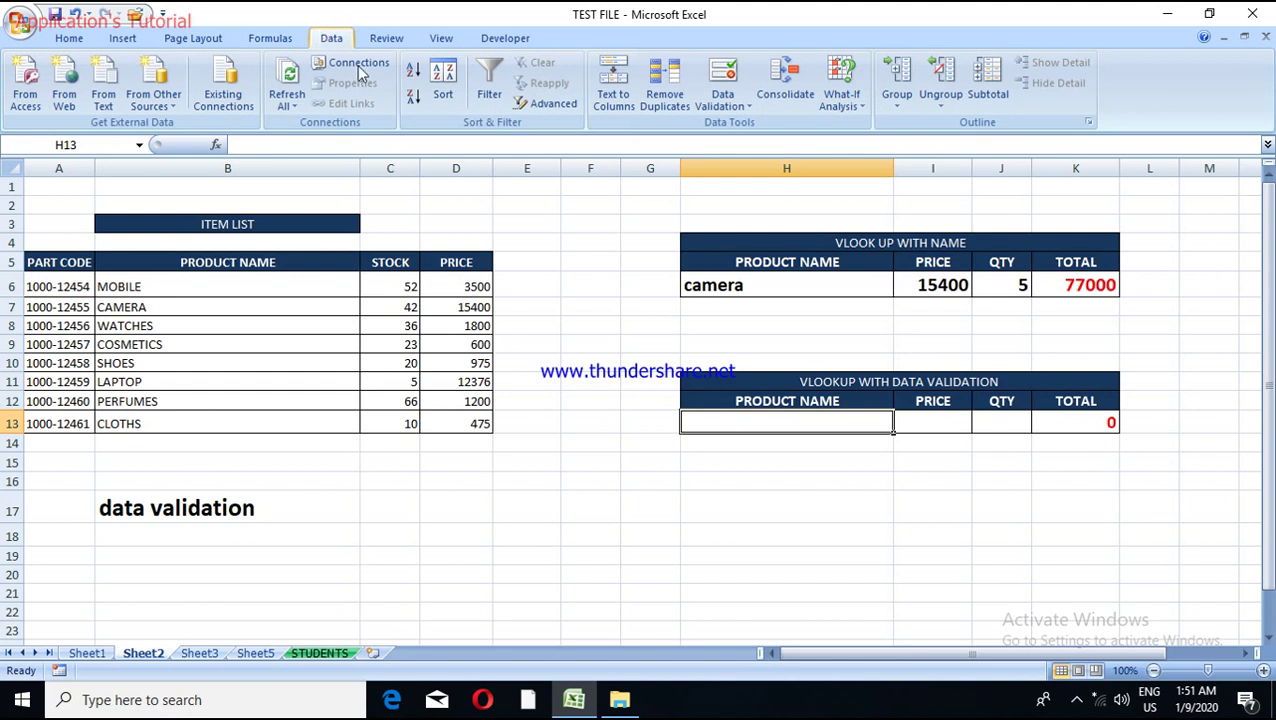
# Give H13 a List validation sourced from the product names in B6:B13.
pyautogui.click(722, 105)
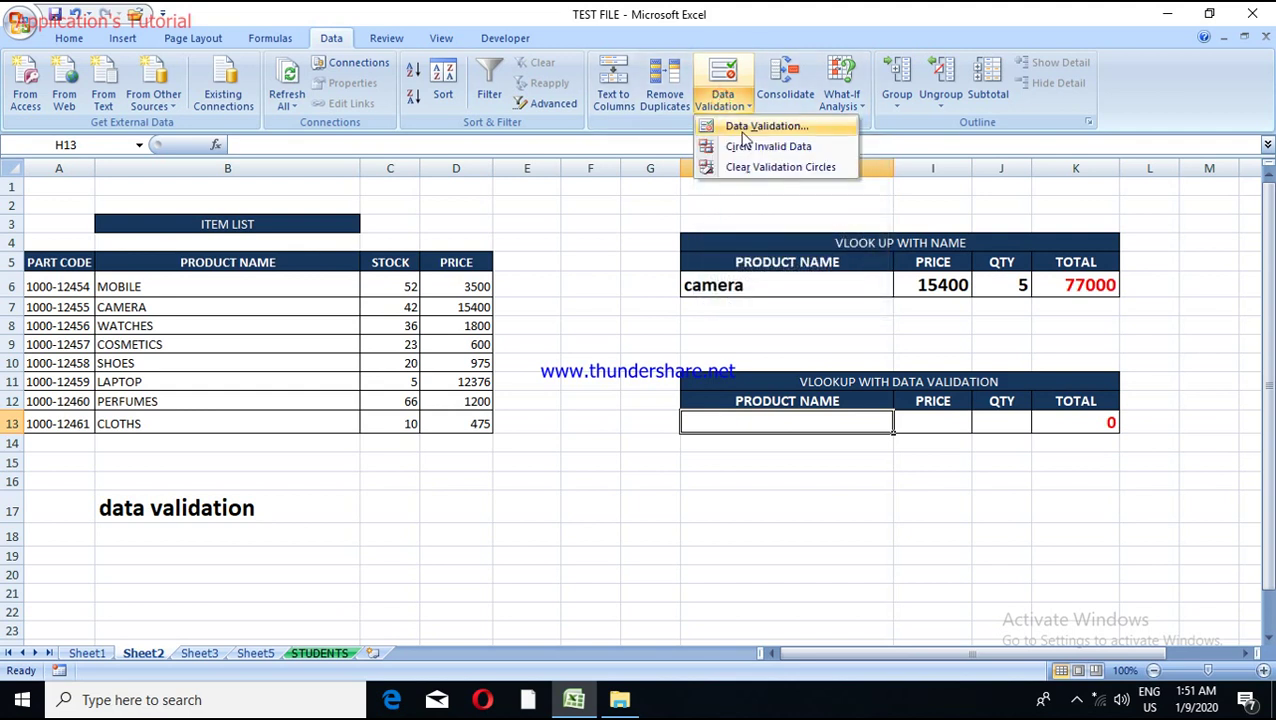
pyautogui.click(743, 133)
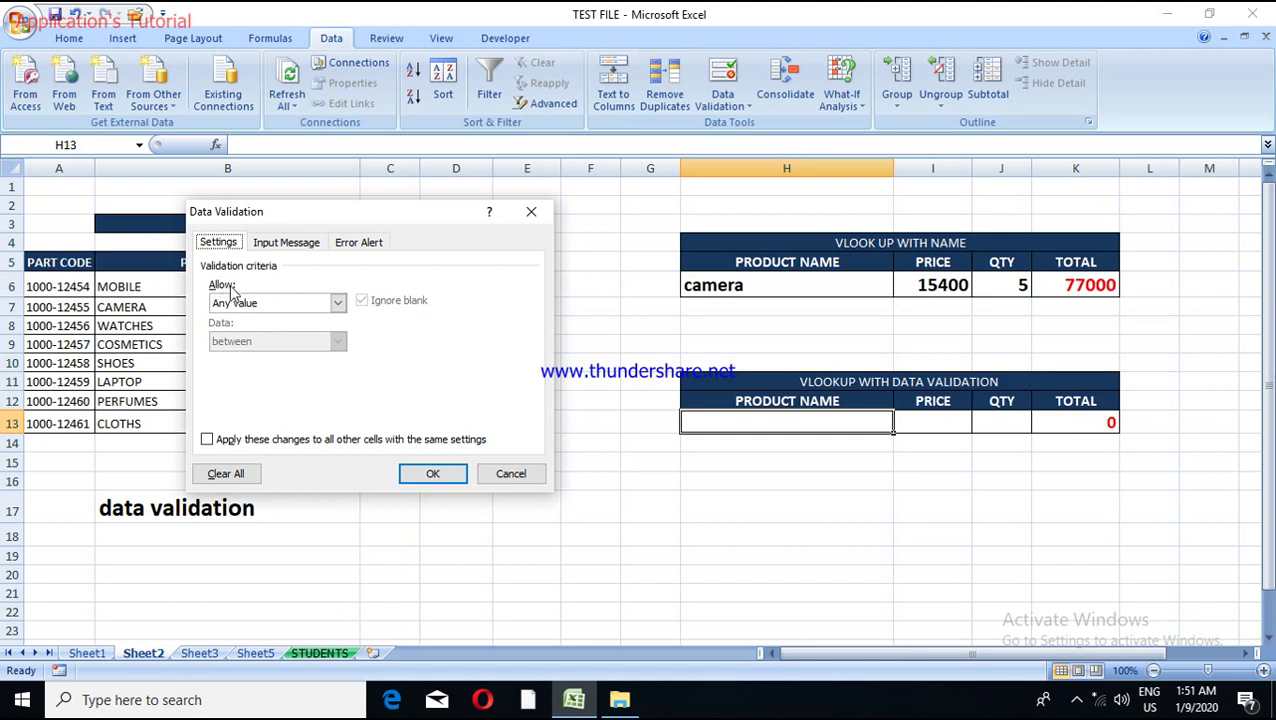
pyautogui.click(316, 305)
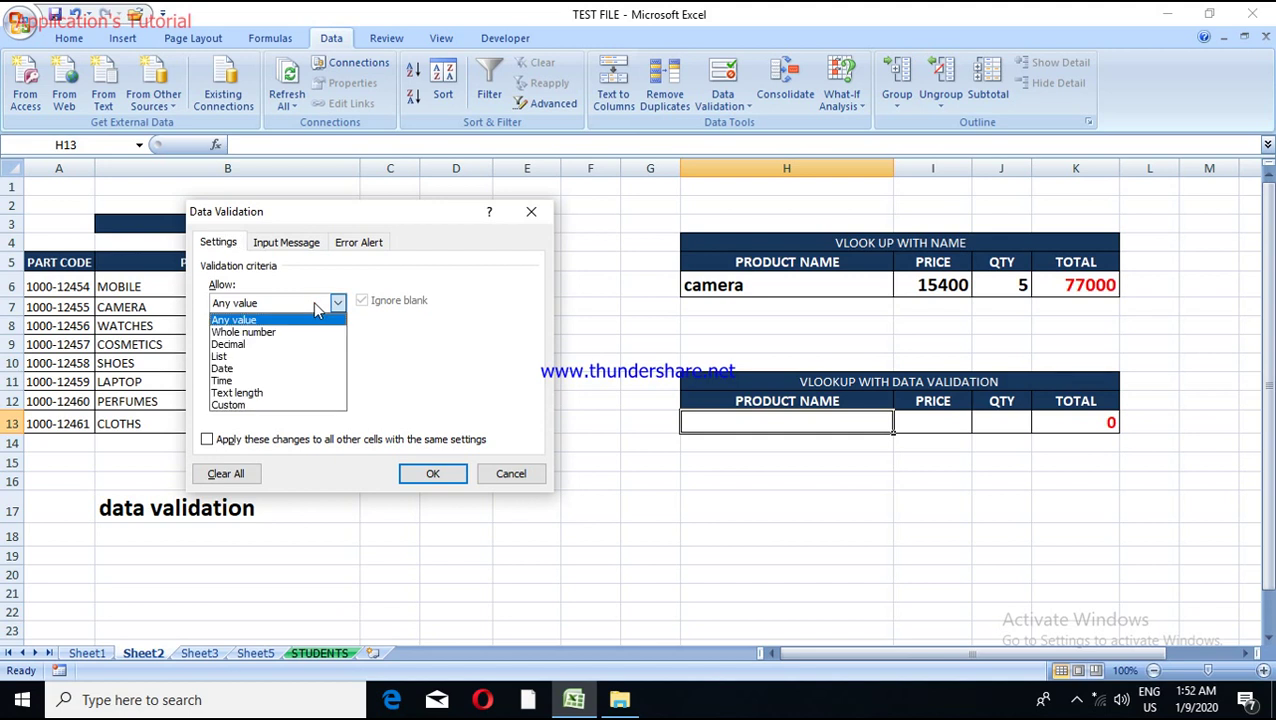
pyautogui.click(268, 356)
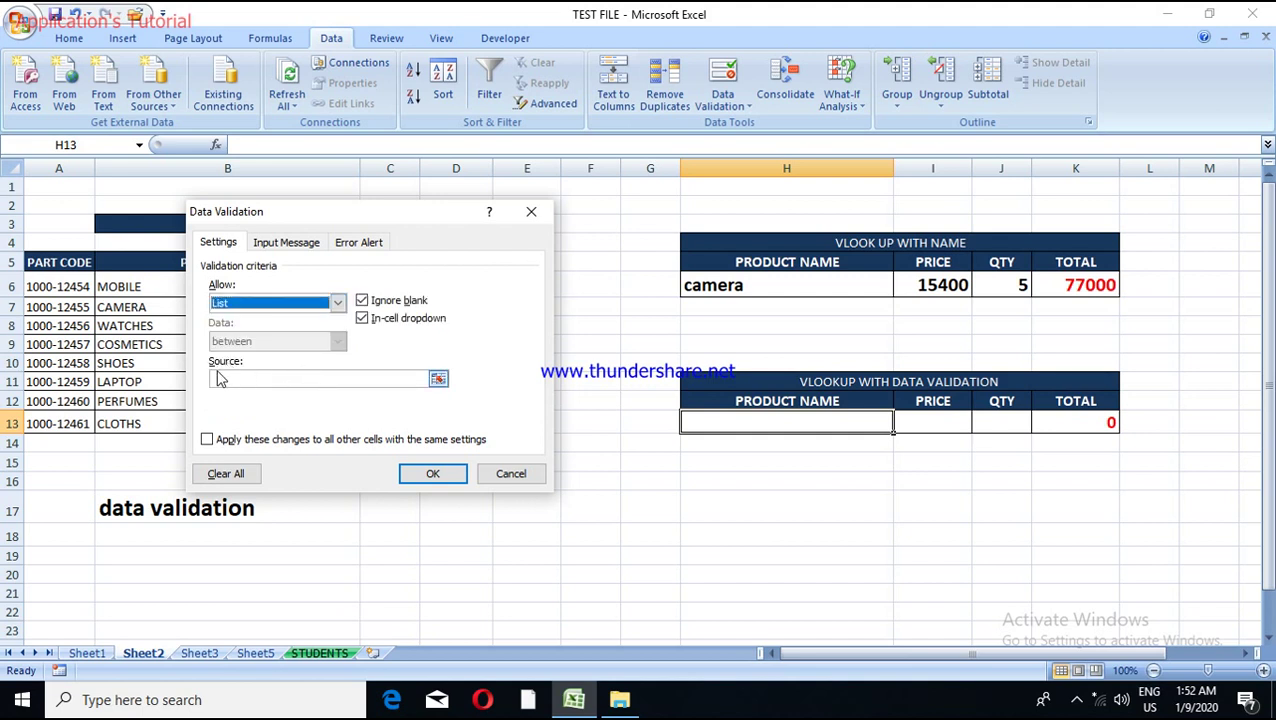
pyautogui.click(438, 380)
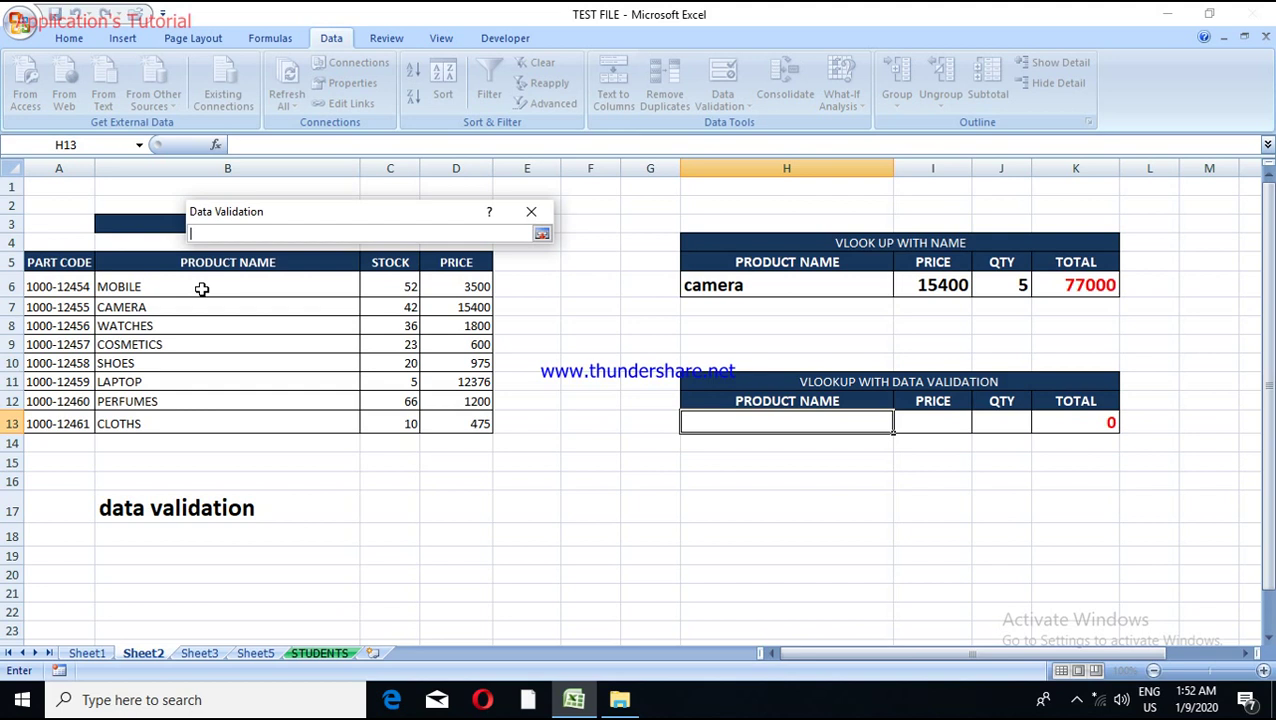
pyautogui.moveTo(201, 289); pyautogui.dragTo(209, 414)
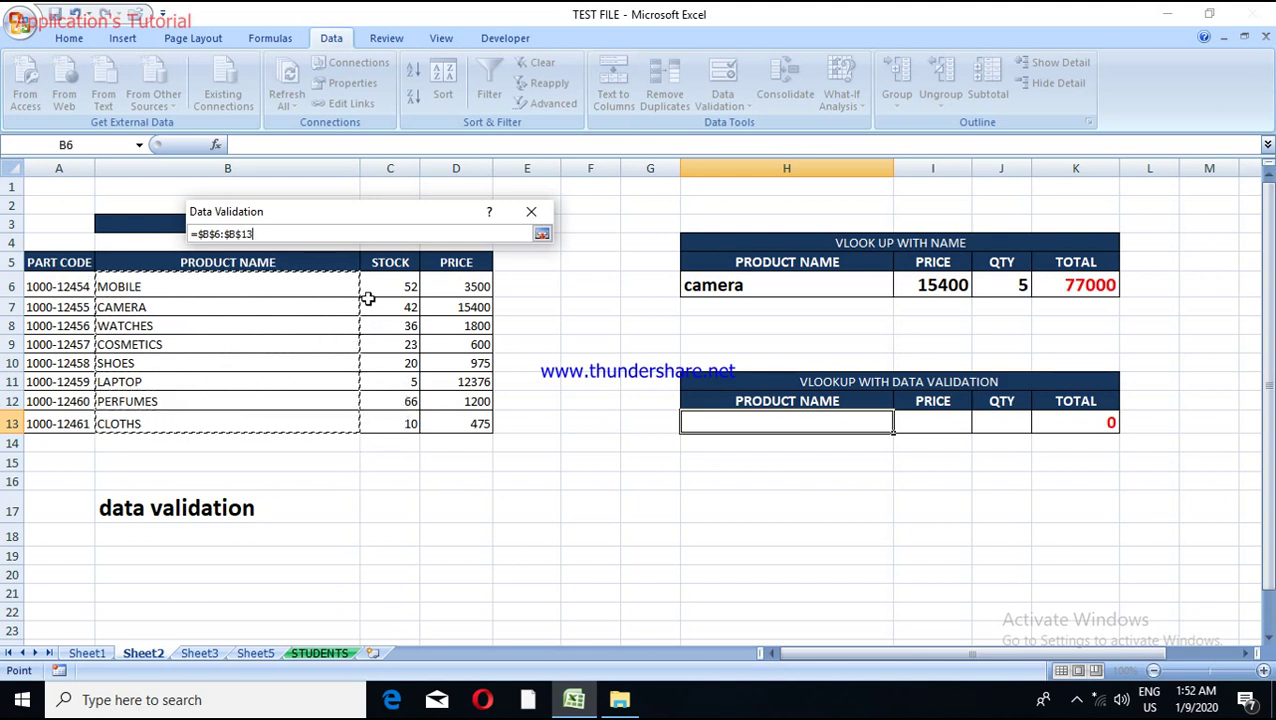
pyautogui.click(540, 234)
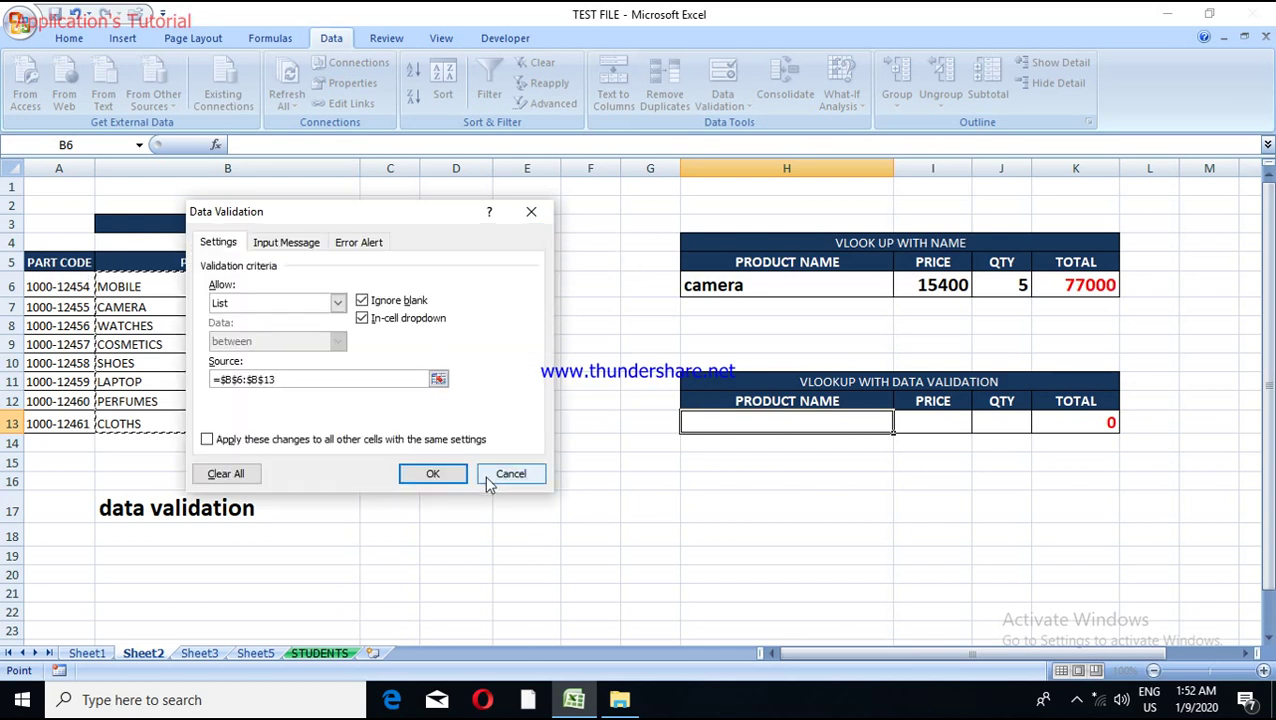
pyautogui.click(456, 471)
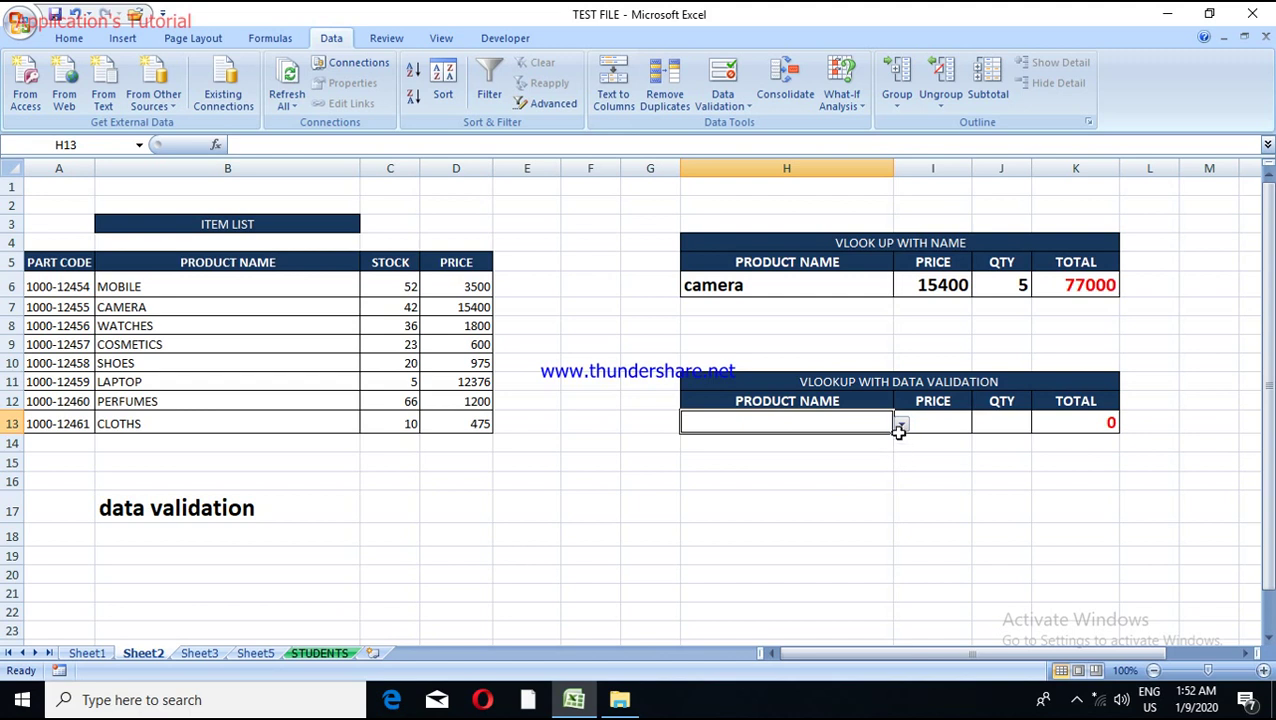
# Pick MOBILE, SHOES, then LAPTOP from H13's dropdown, ending with LAPTOP and I13 selected.
pyautogui.click(901, 426)
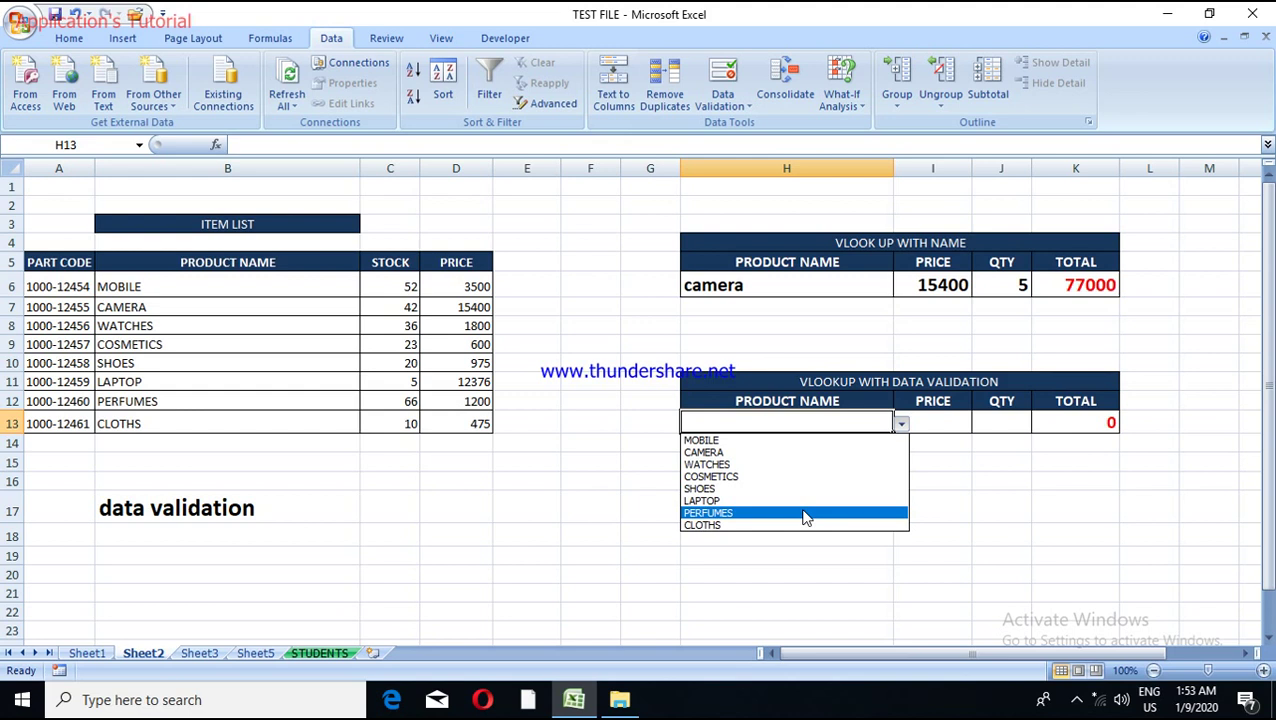
pyautogui.click(815, 443)
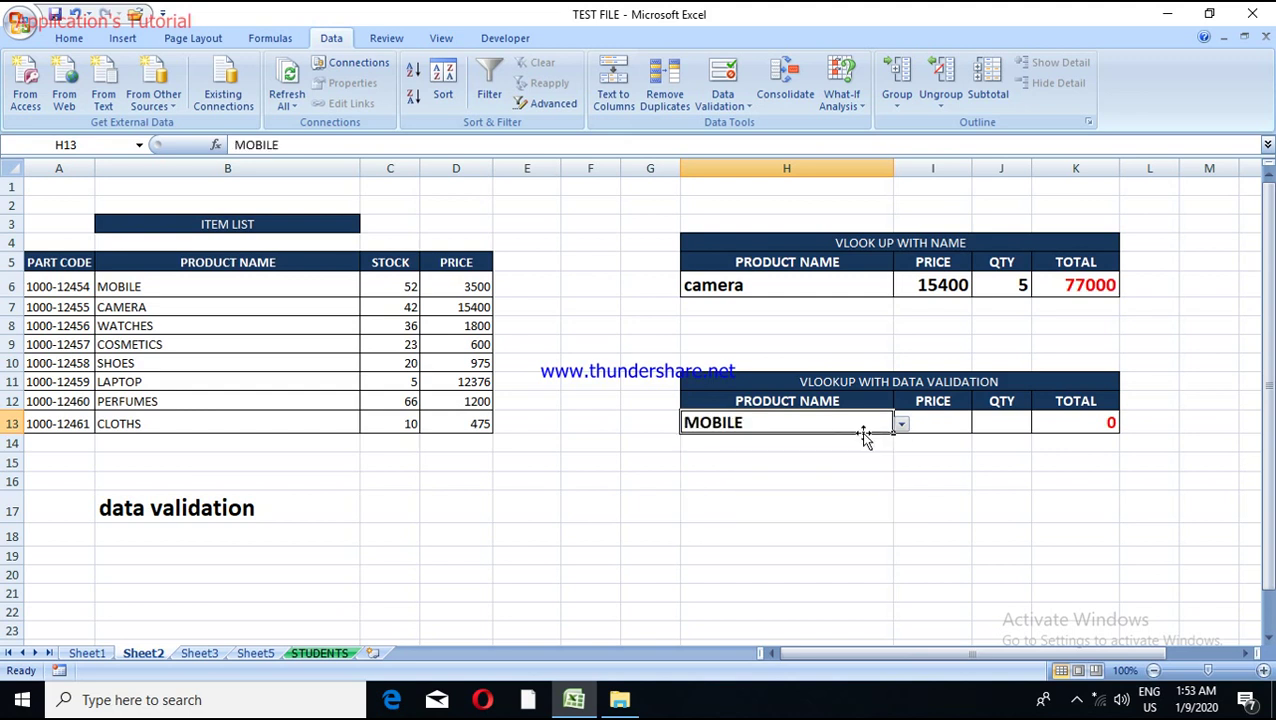
pyautogui.click(900, 425)
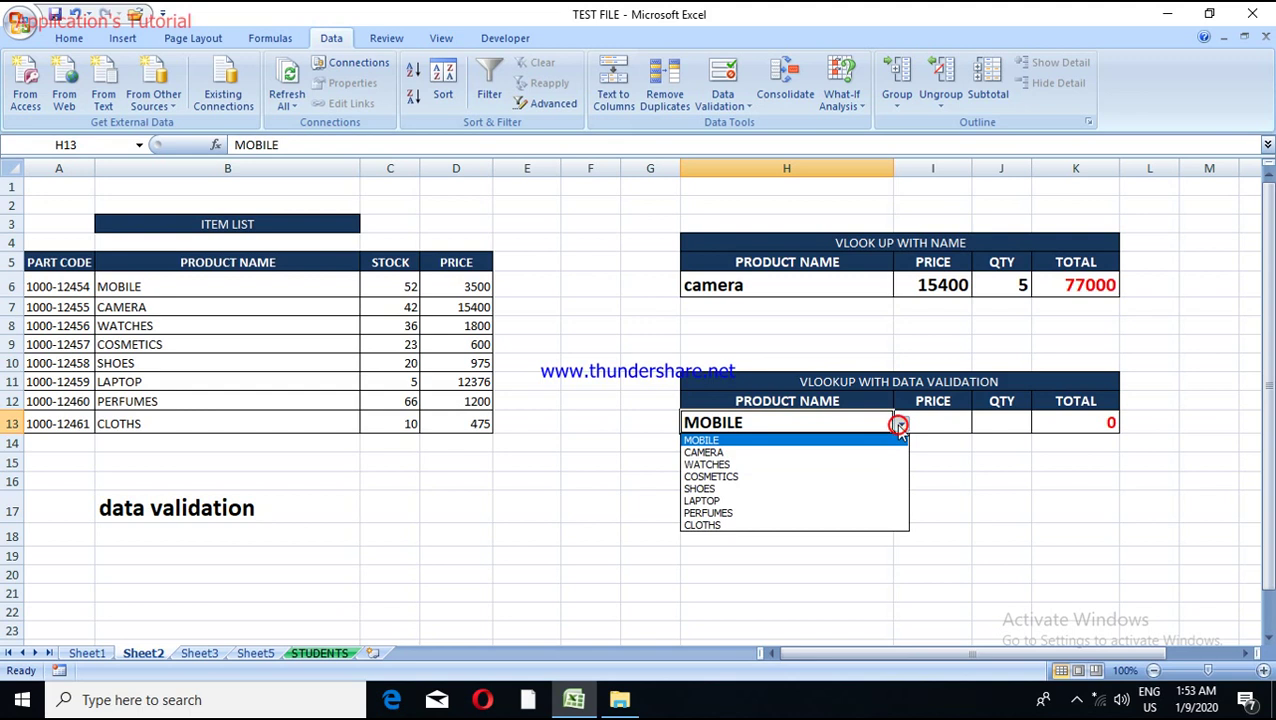
pyautogui.click(854, 489)
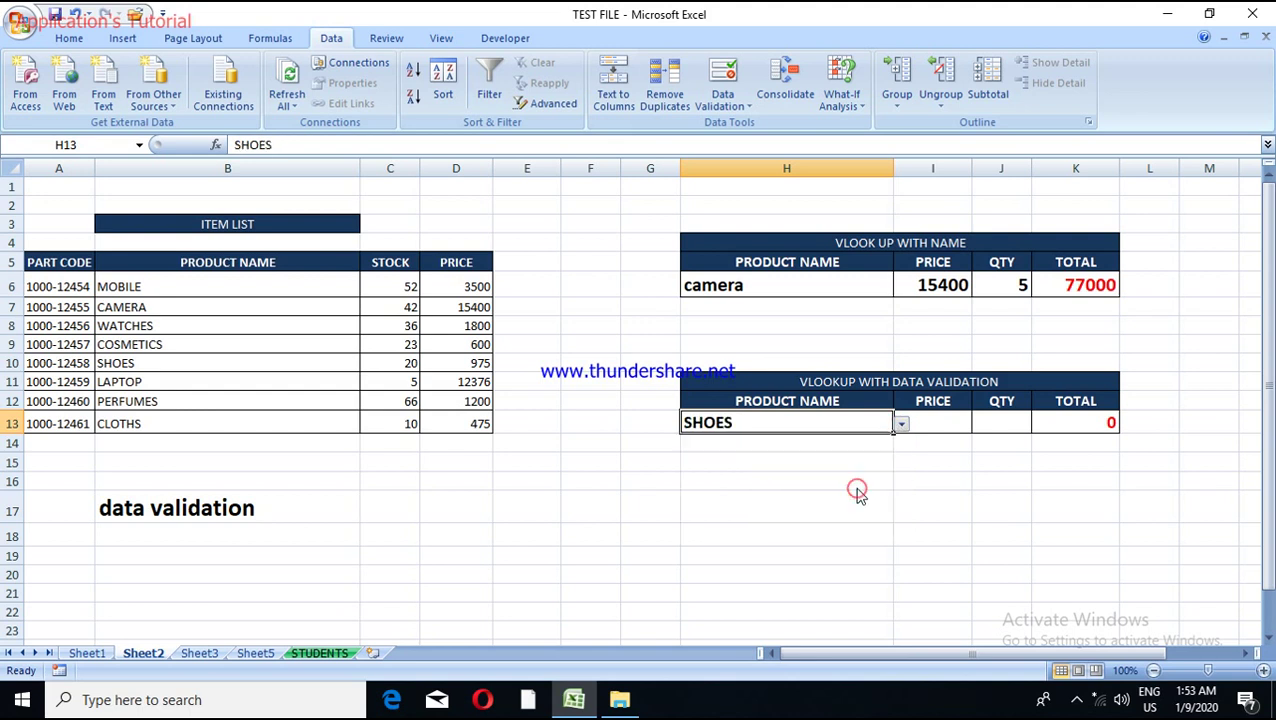
pyautogui.click(901, 425)
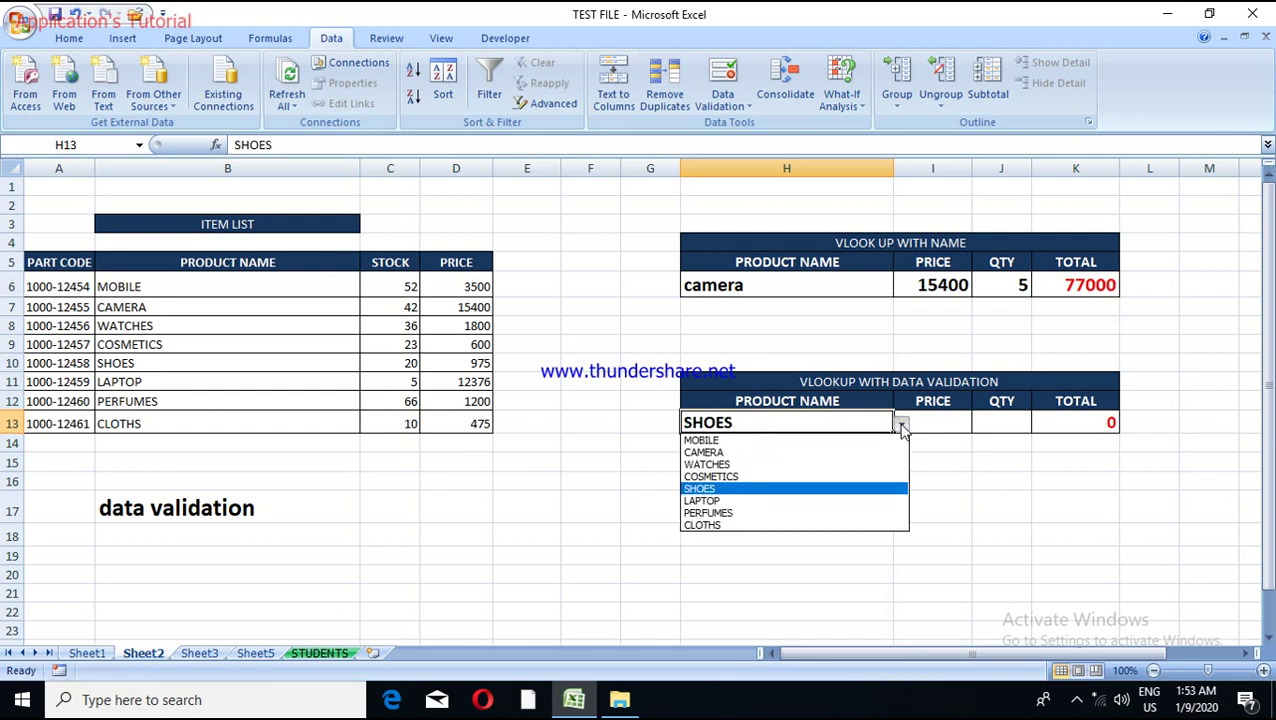
pyautogui.click(842, 499)
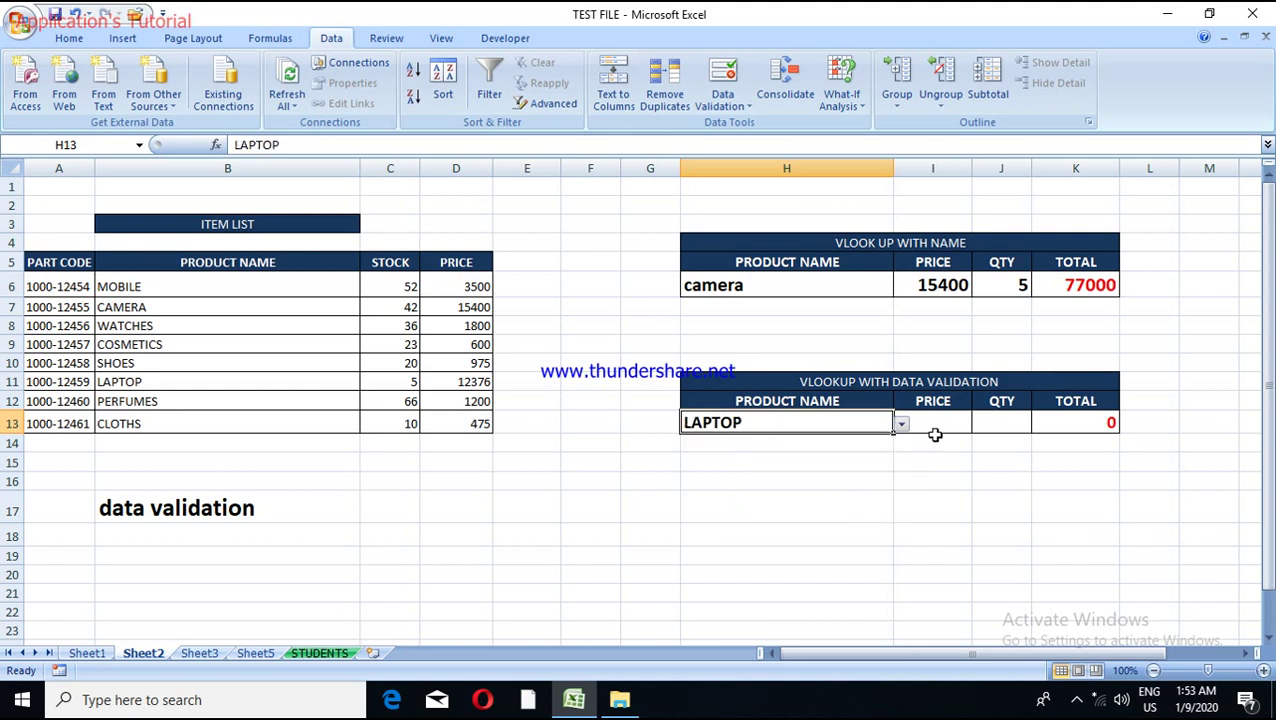
pyautogui.click(937, 426)
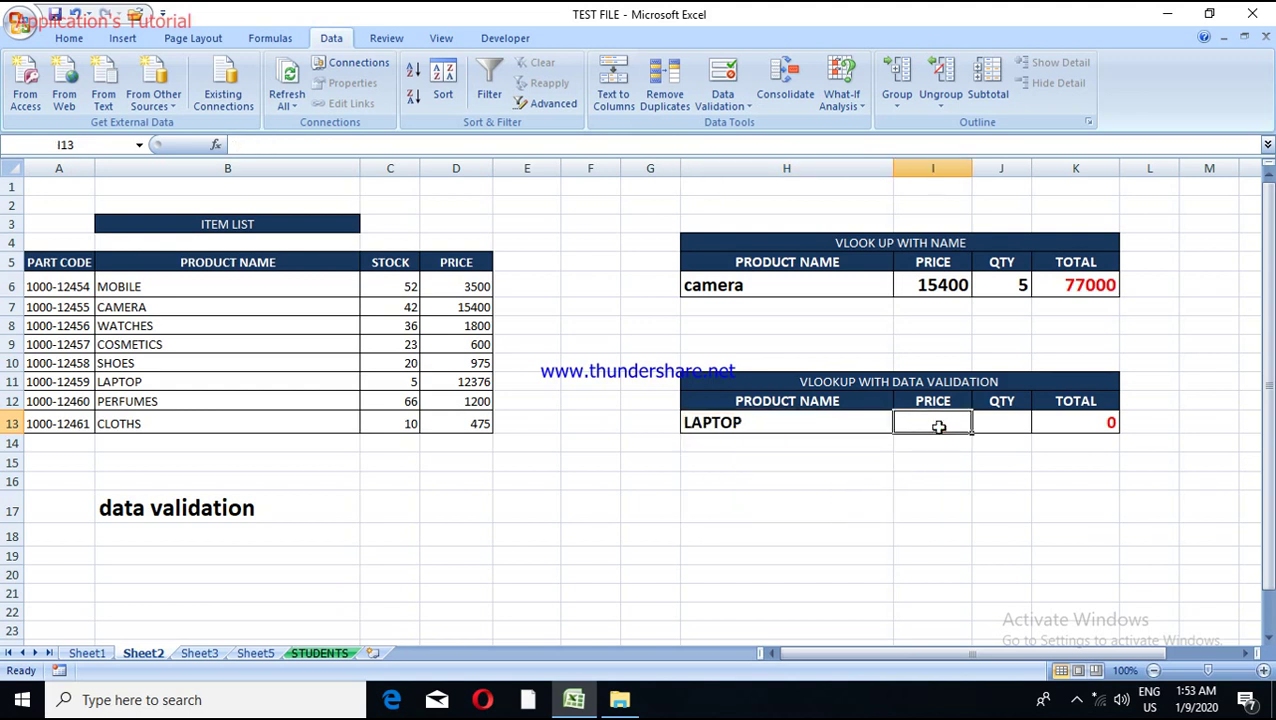
# Enter =vlooup(H13,B6:D13,3,0) in I13, which returns a #NAME? error.
pyautogui.write('=v')
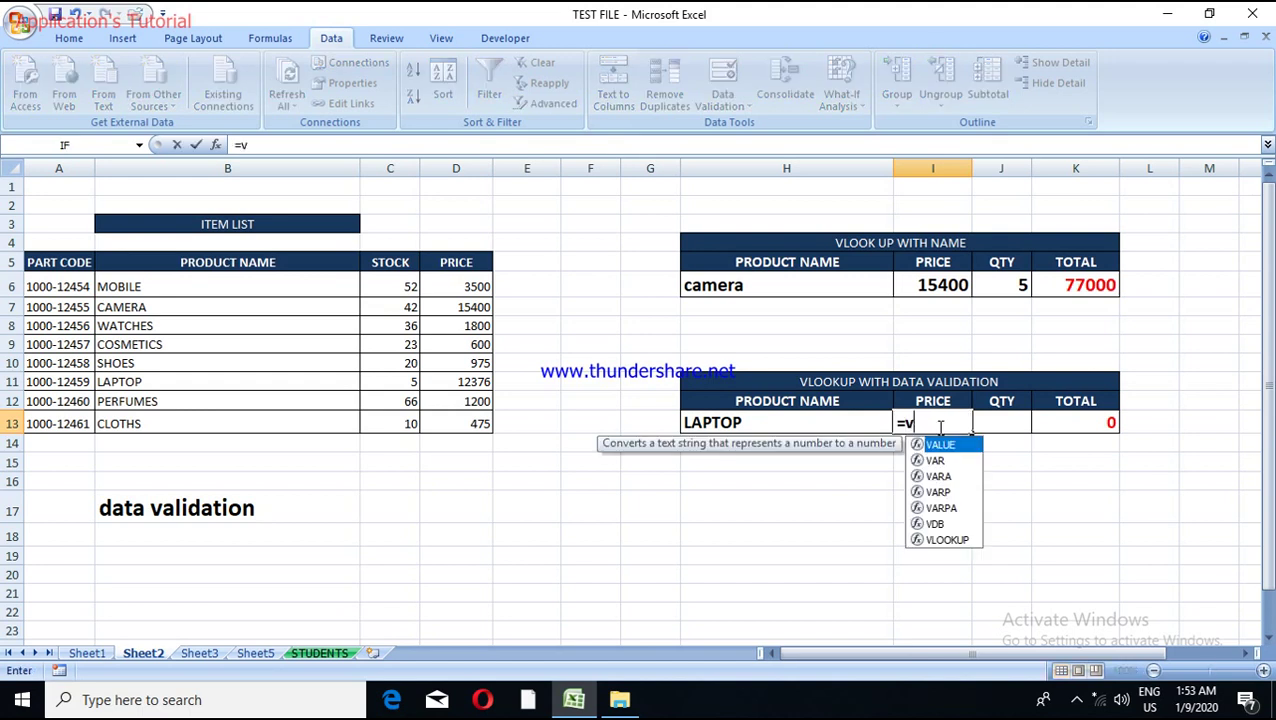
pyautogui.write('looup')
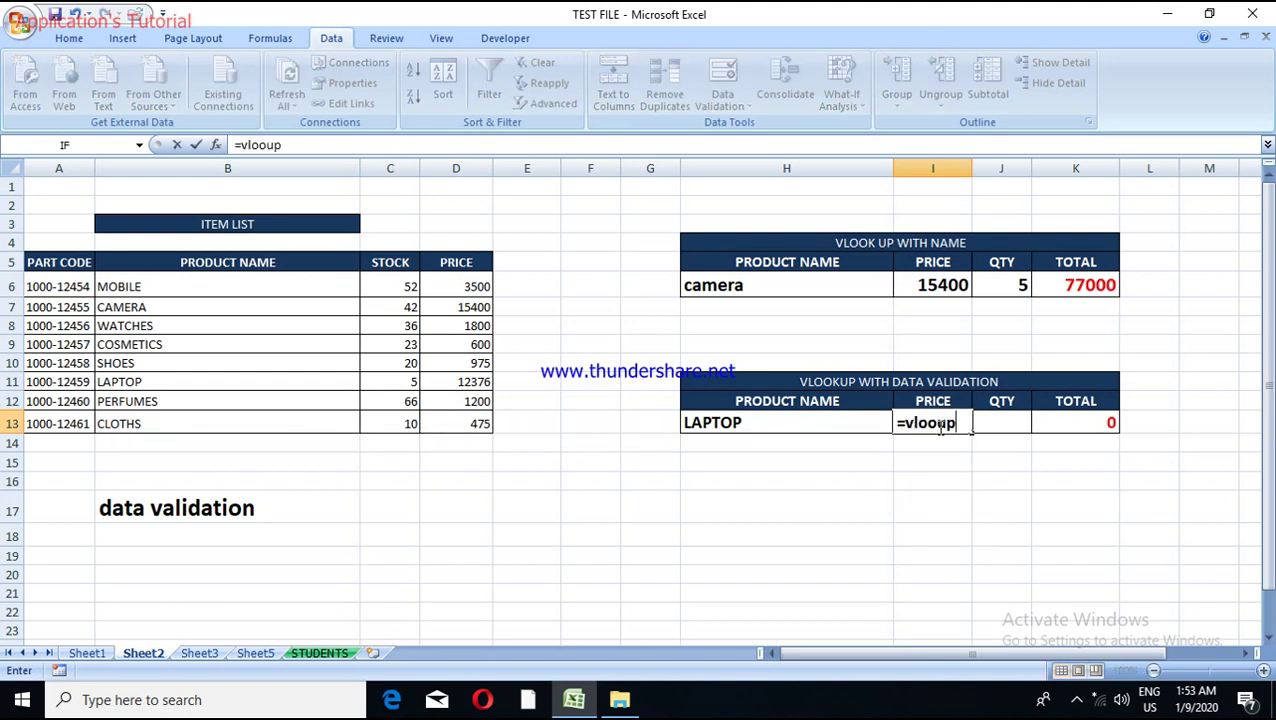
pyautogui.write('(')
pyautogui.click(737, 421)
pyautogui.write(',')
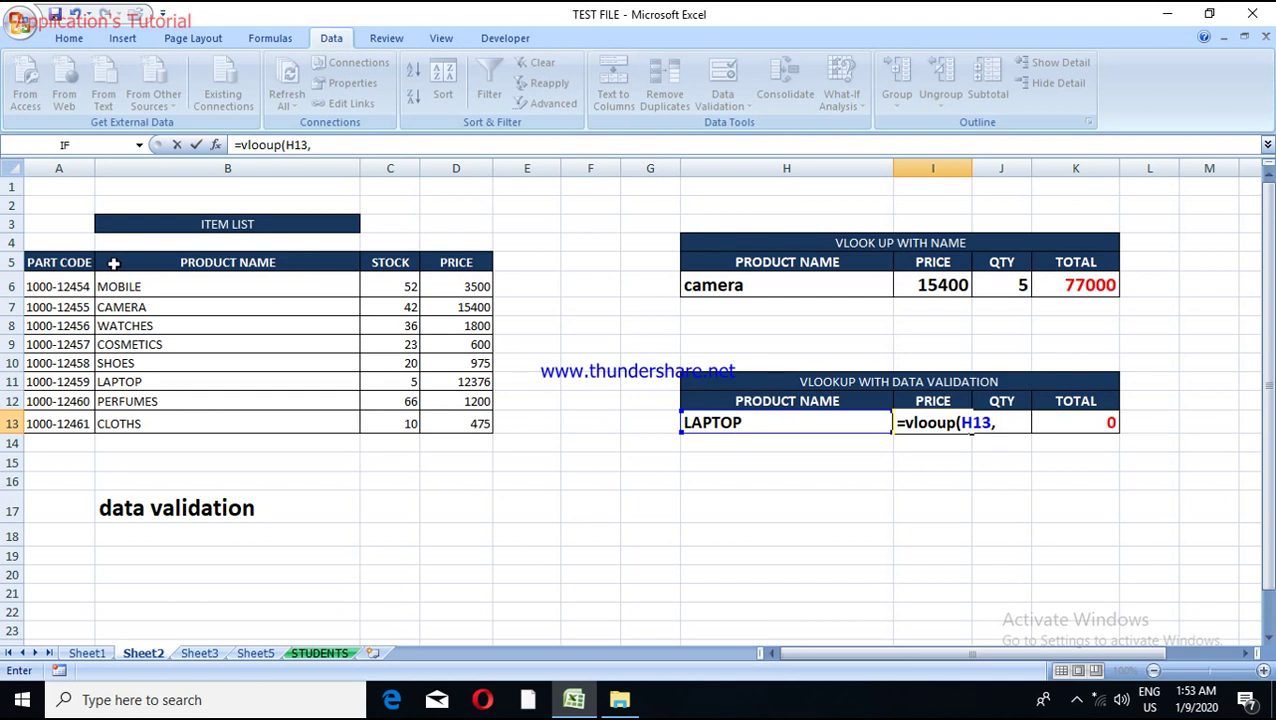
pyautogui.moveTo(117, 284); pyautogui.dragTo(437, 428)
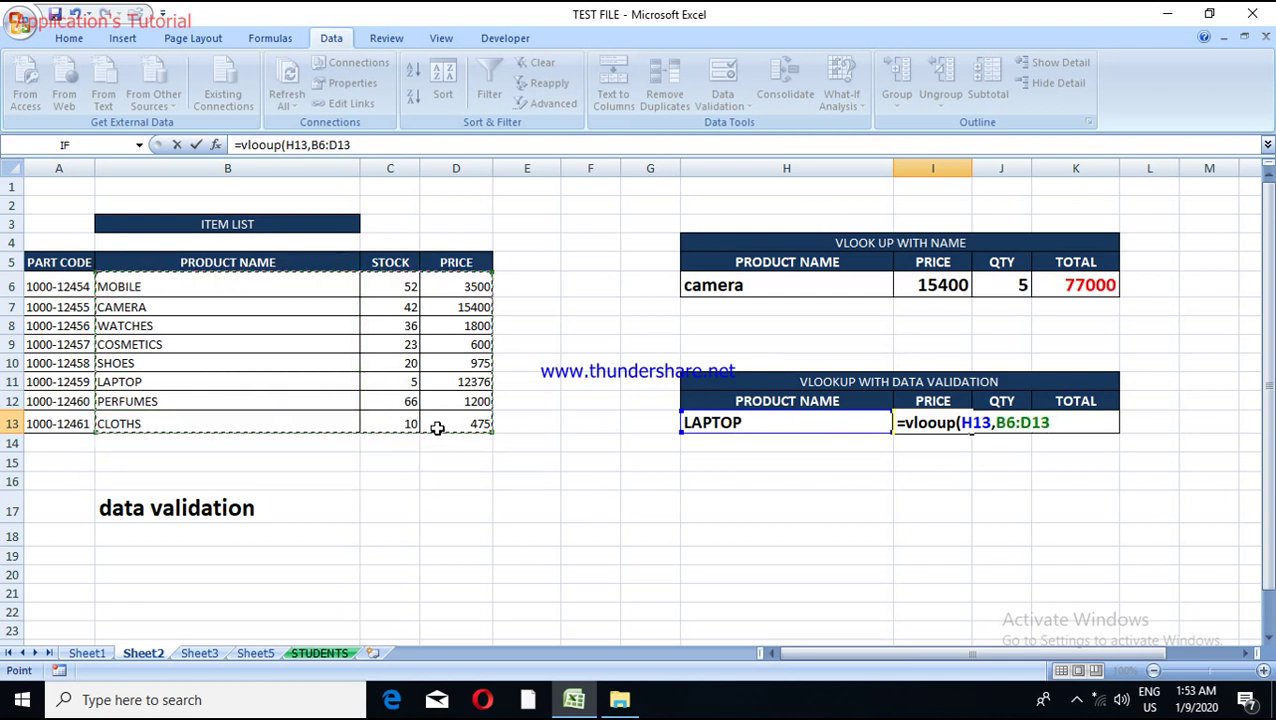
pyautogui.write(',3,0)')
pyautogui.press('Return')
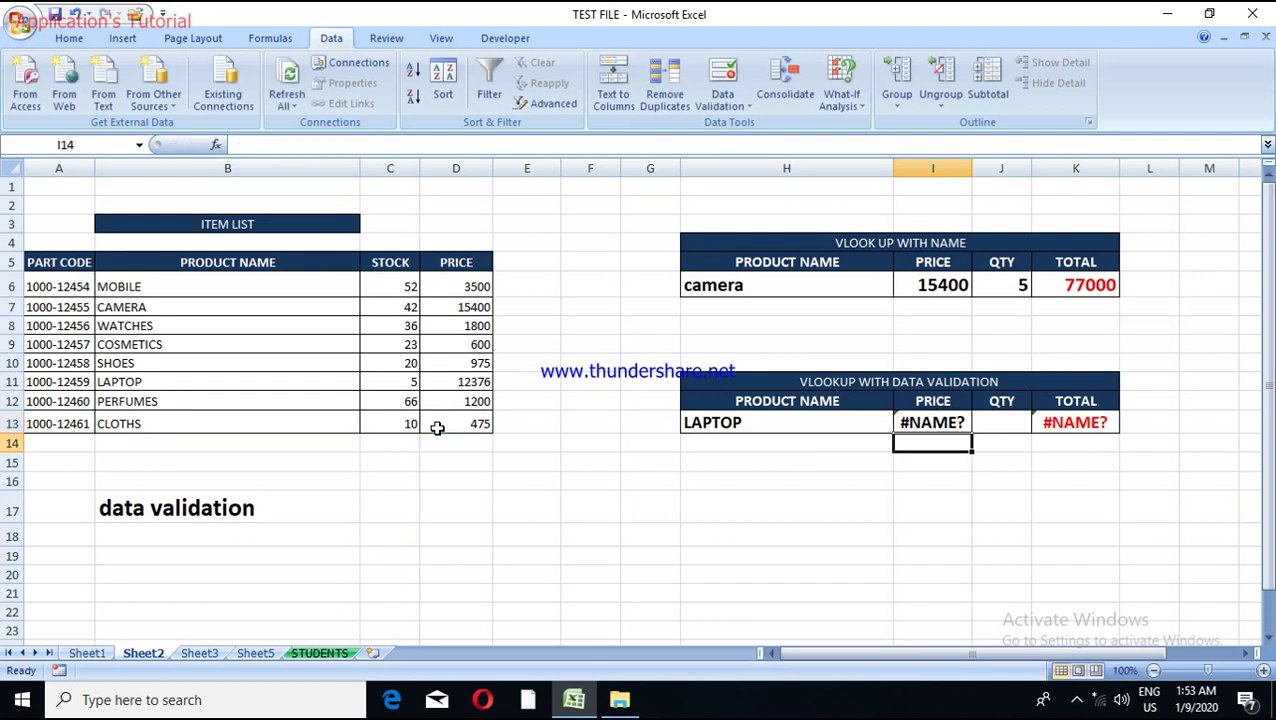
pyautogui.click(922, 425)
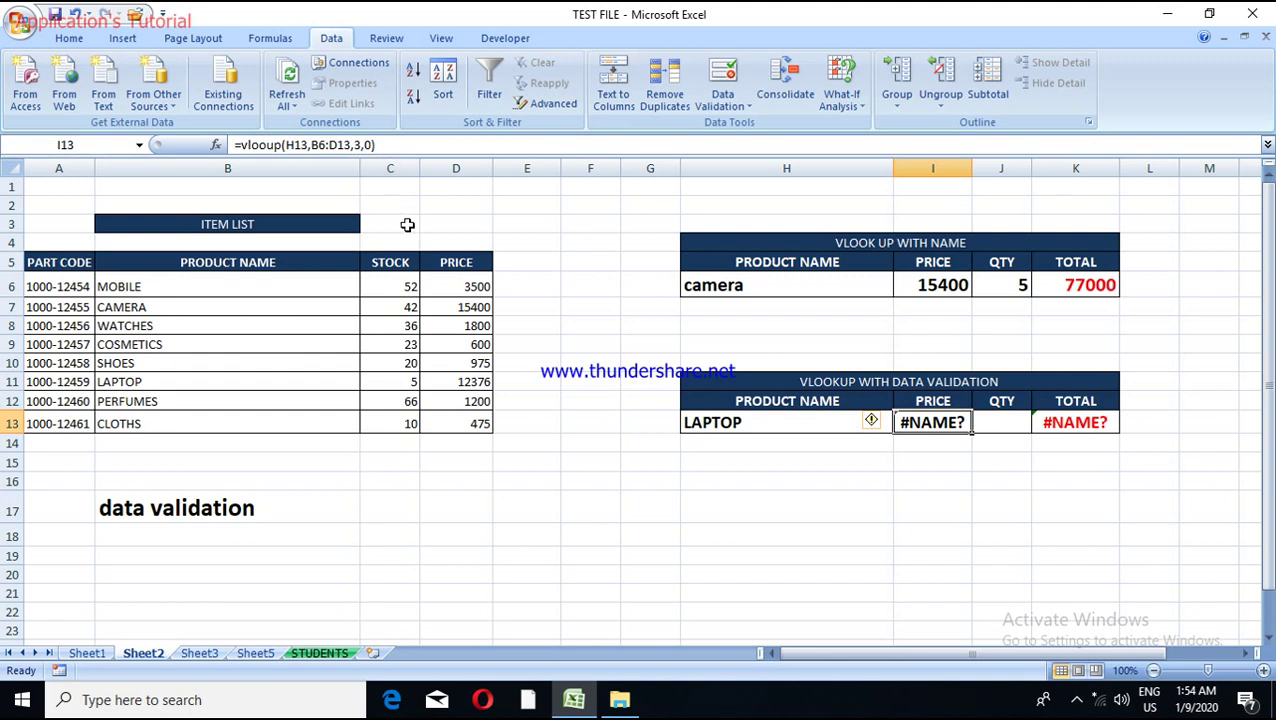
# Rewrite I13 as =vlookup(H13,B6:D12,3,0) so it shows LAPTOP's price 12376.
pyautogui.write('`')
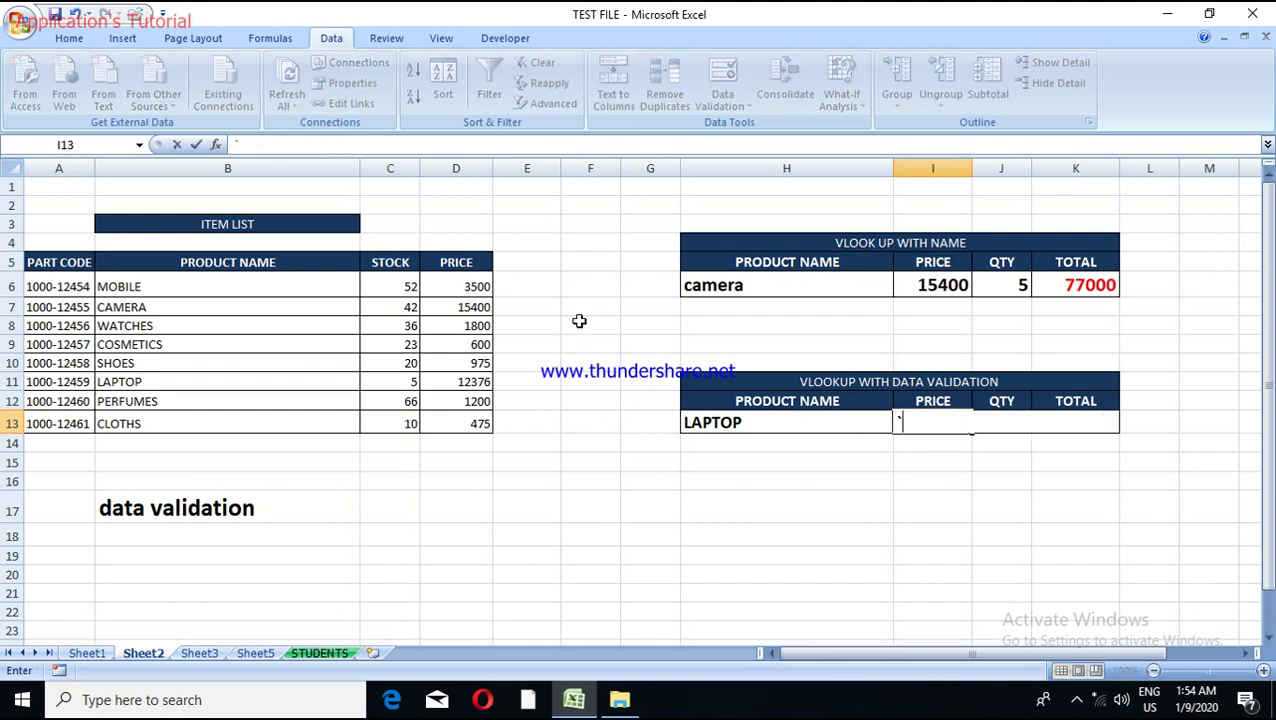
pyautogui.press('BackSpace')
pyautogui.write('=vl')
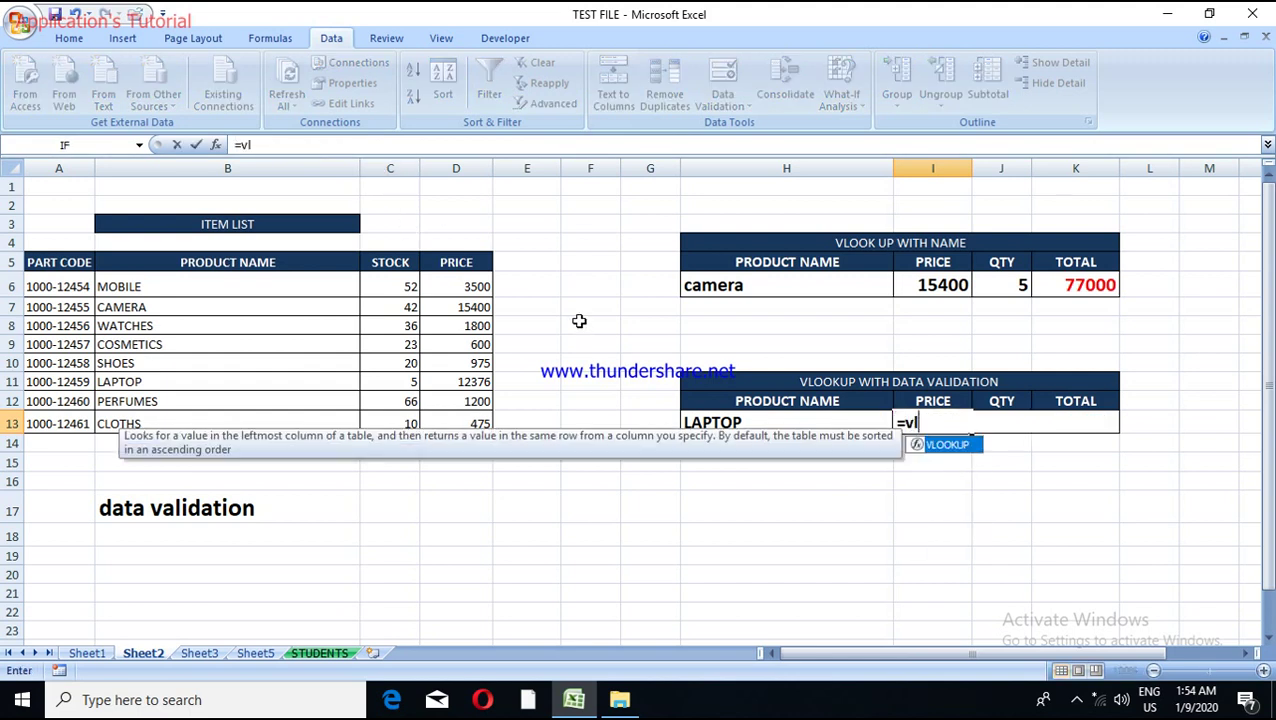
pyautogui.write('ookup(')
pyautogui.click(733, 423)
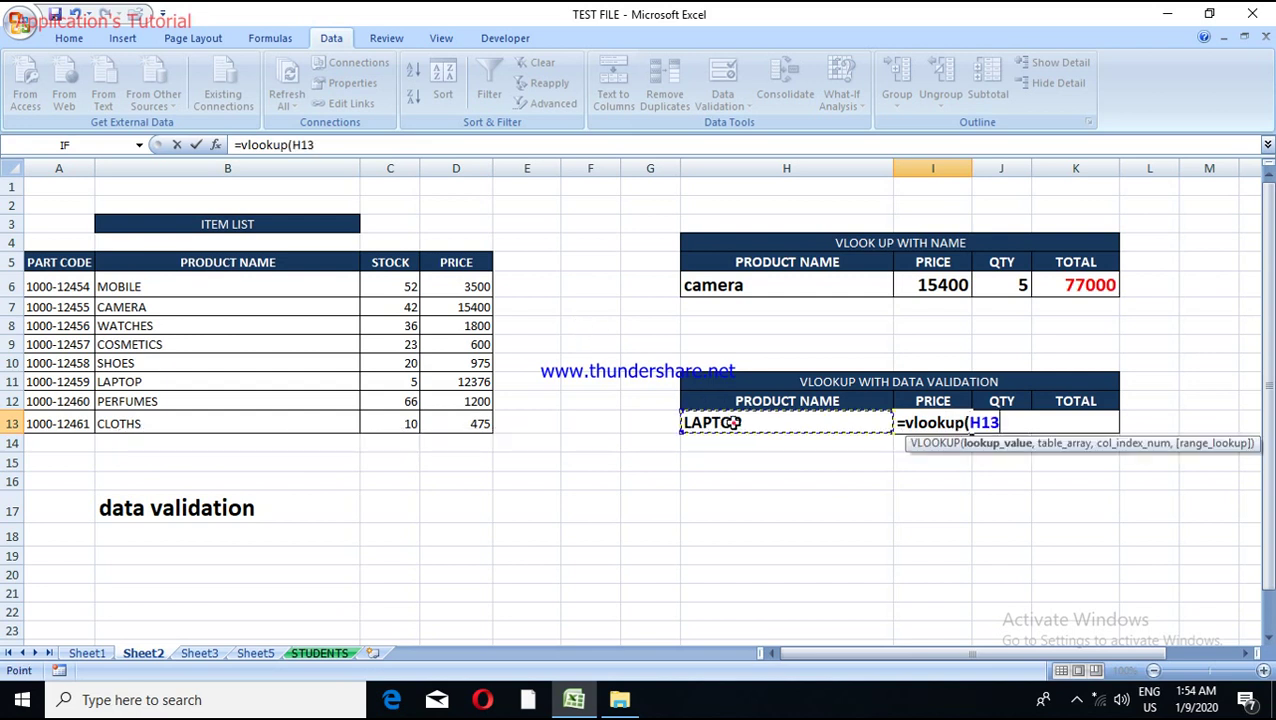
pyautogui.write(',')
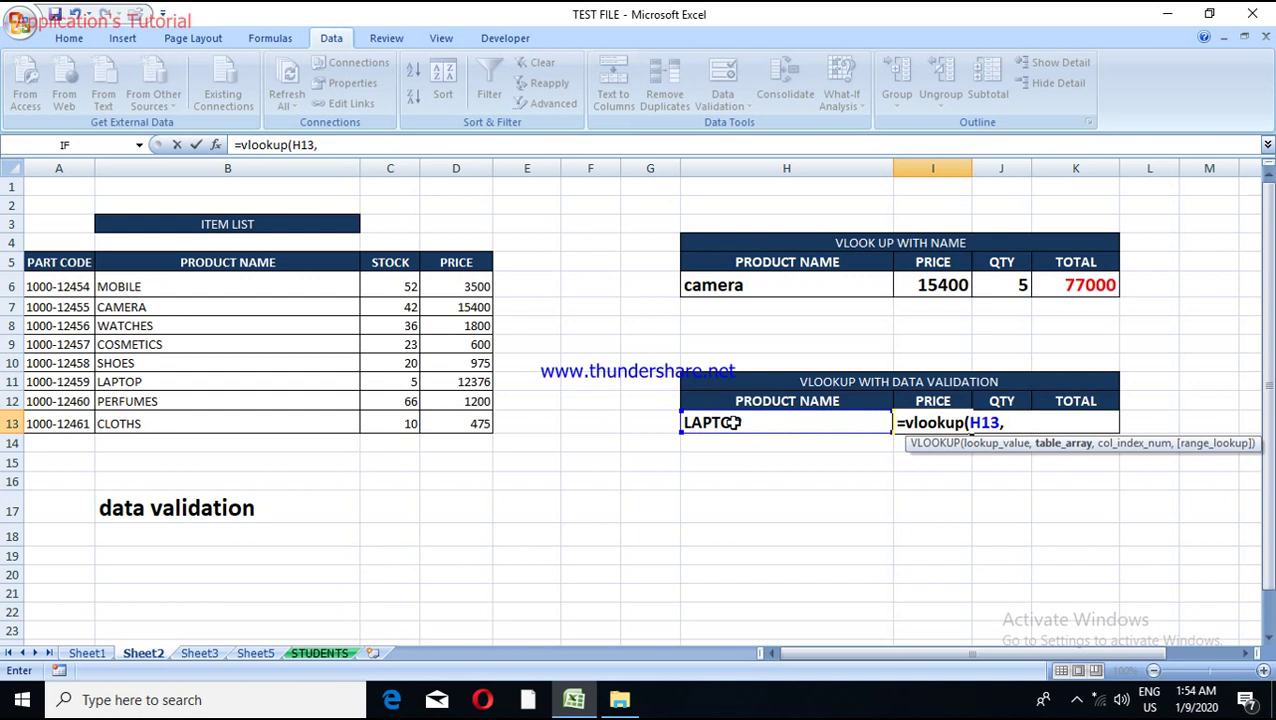
pyautogui.moveTo(219, 285); pyautogui.dragTo(450, 413)
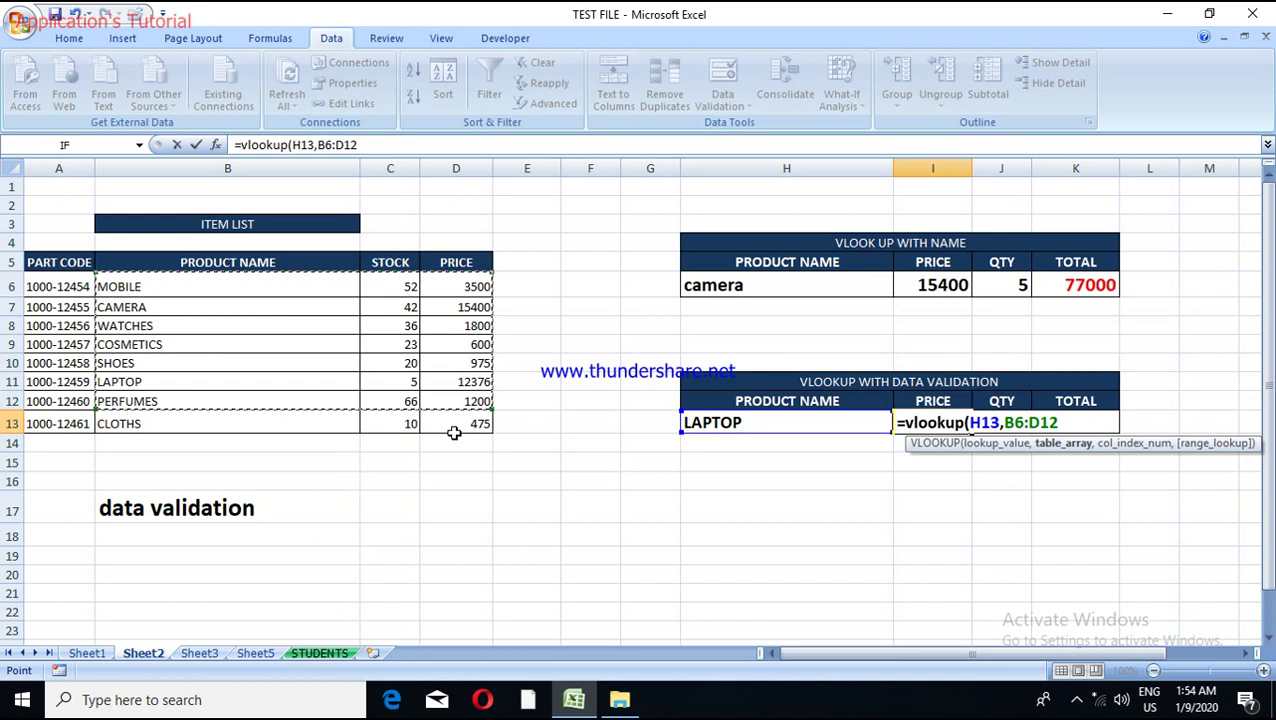
pyautogui.write('.')
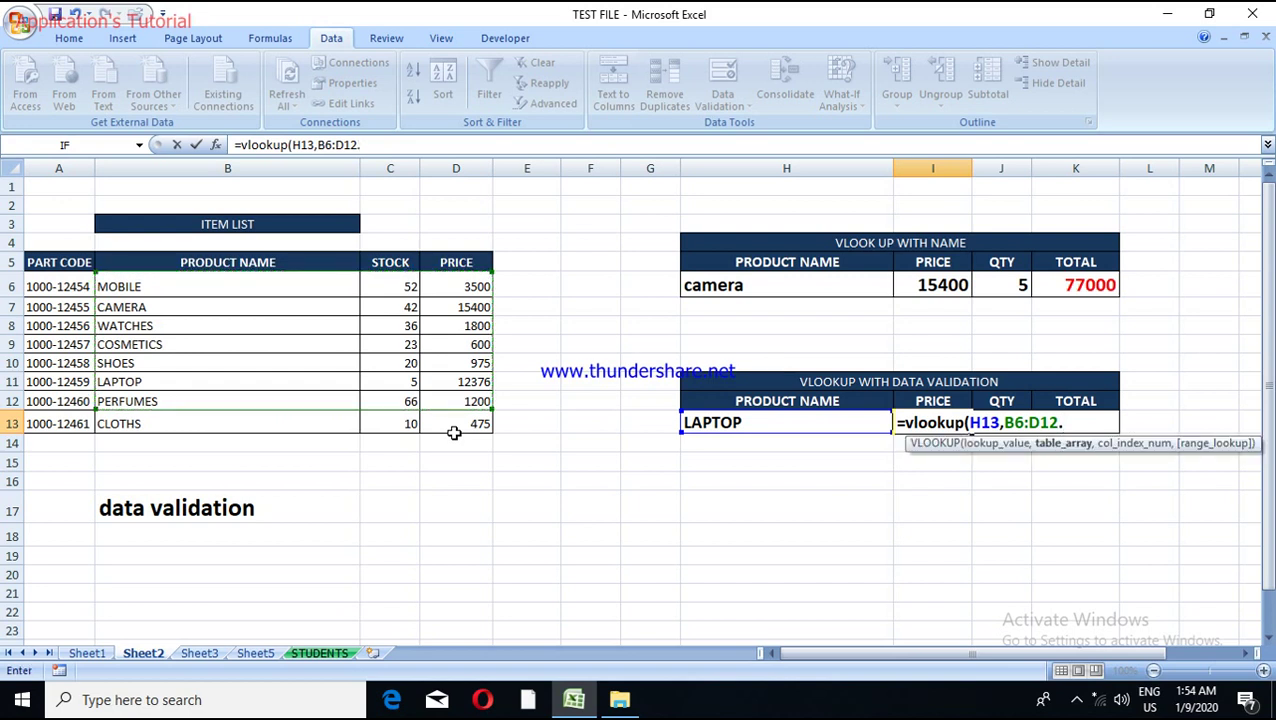
pyautogui.press('BackSpace')
pyautogui.write(',3')
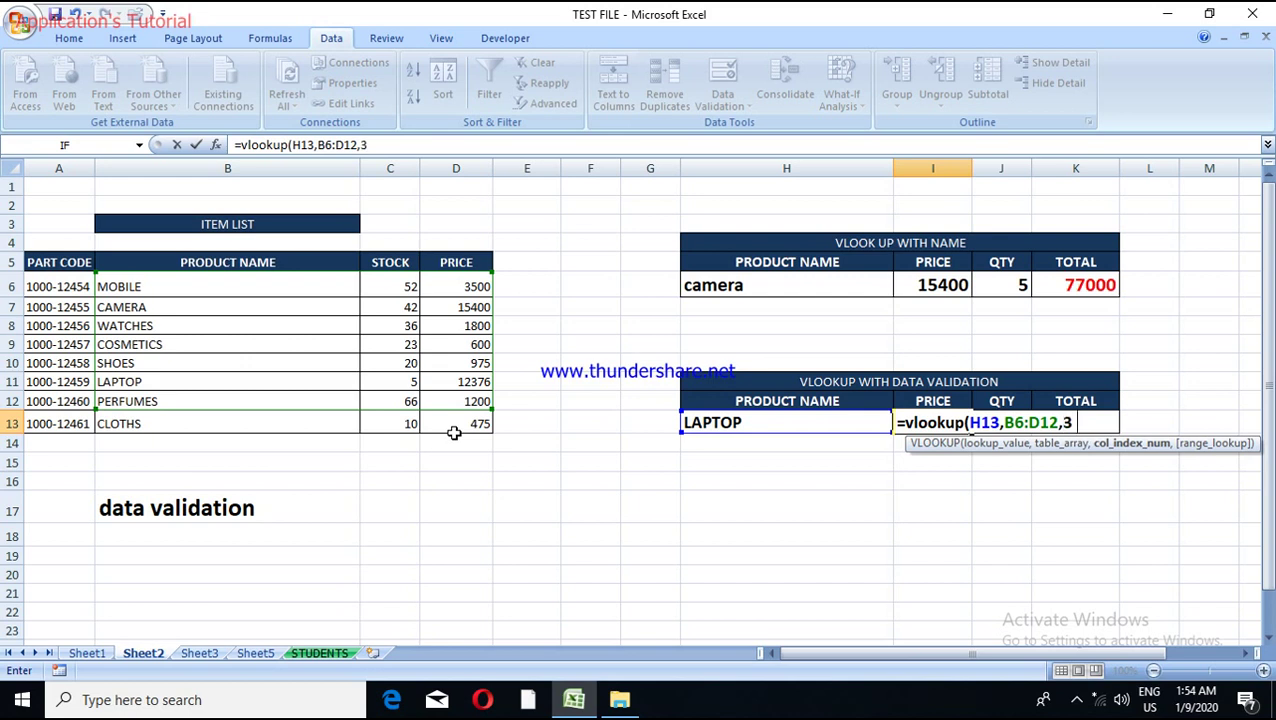
pyautogui.write(',0)')
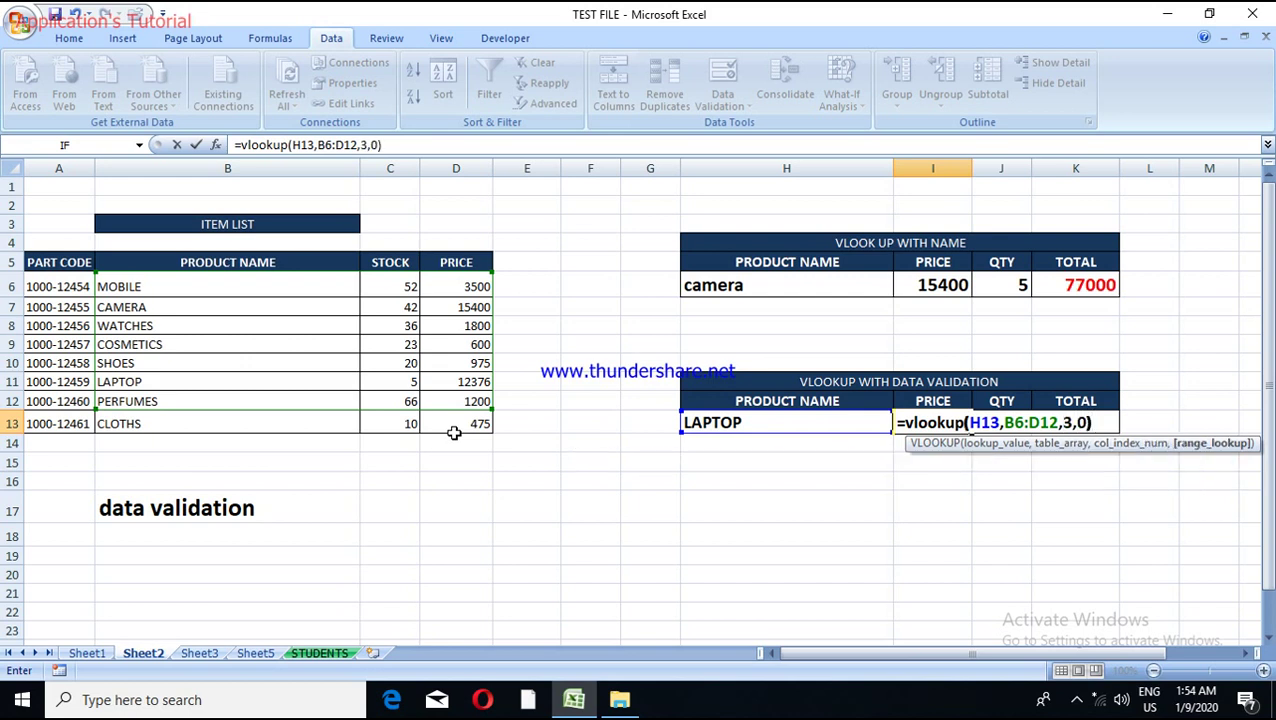
pyautogui.press('Return')
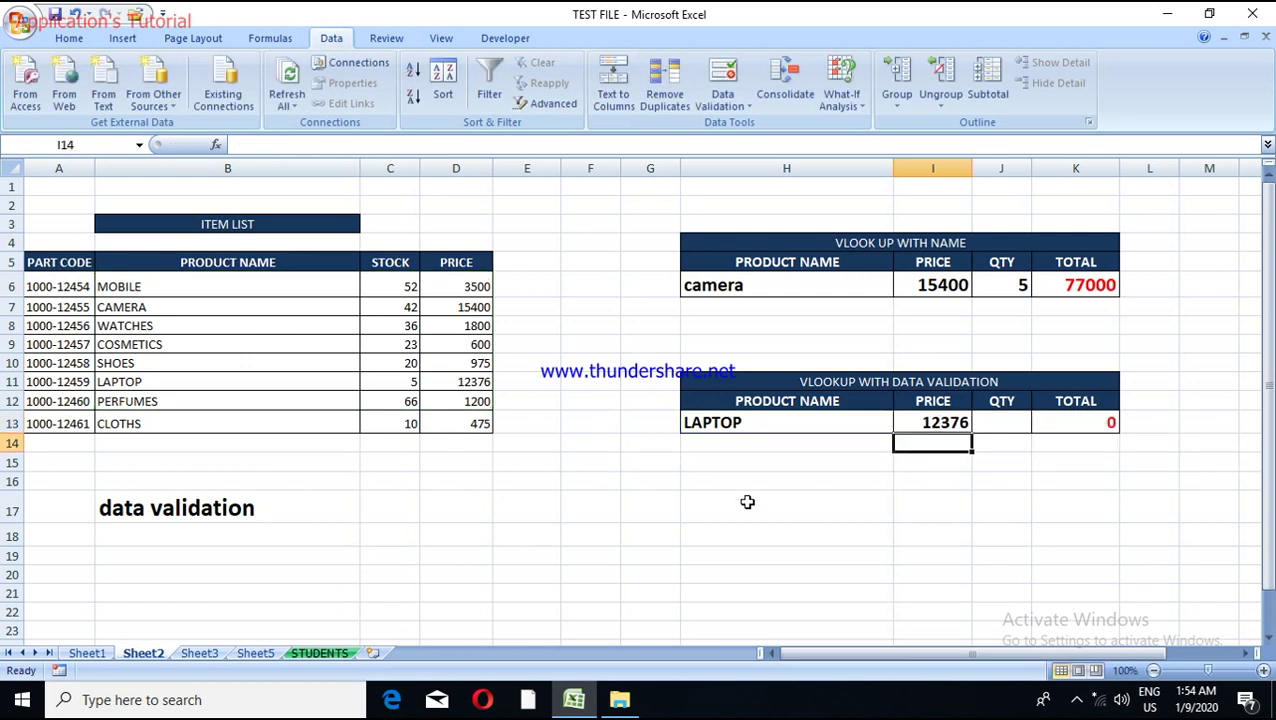
# Choose WATCHES in H13 and enter quantity 2 in J13.
pyautogui.click(822, 430)
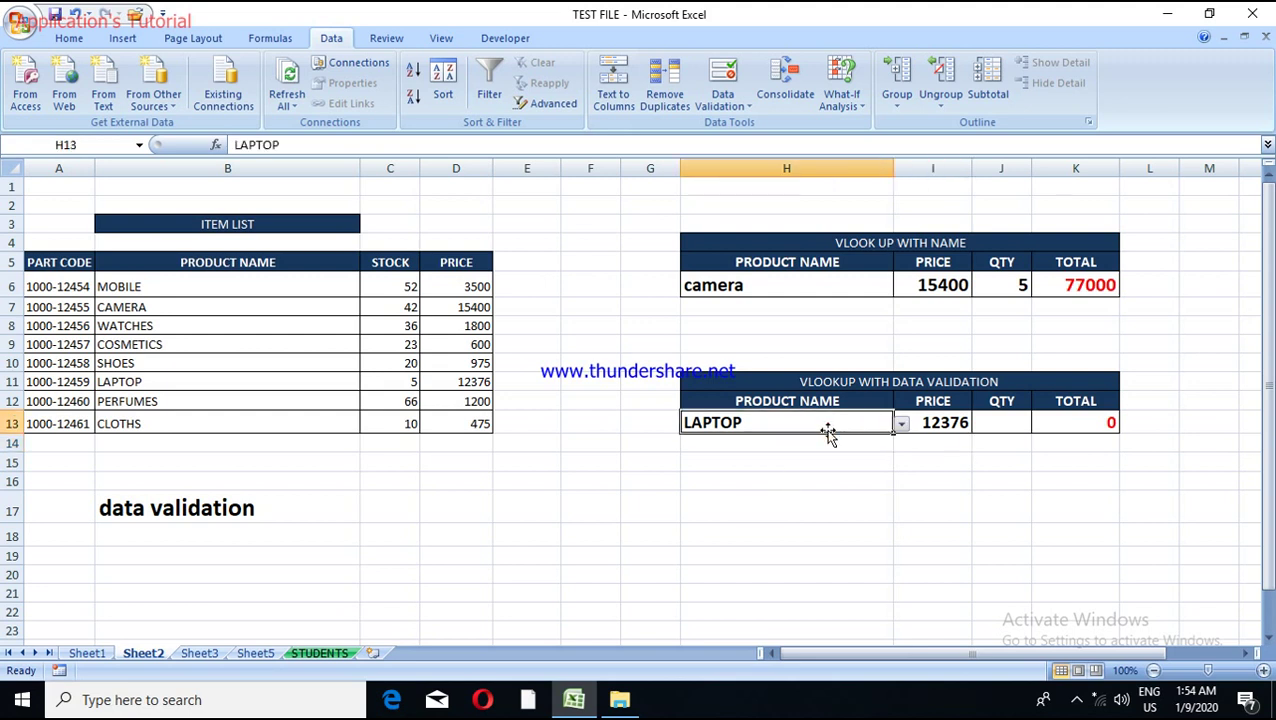
pyautogui.click(902, 426)
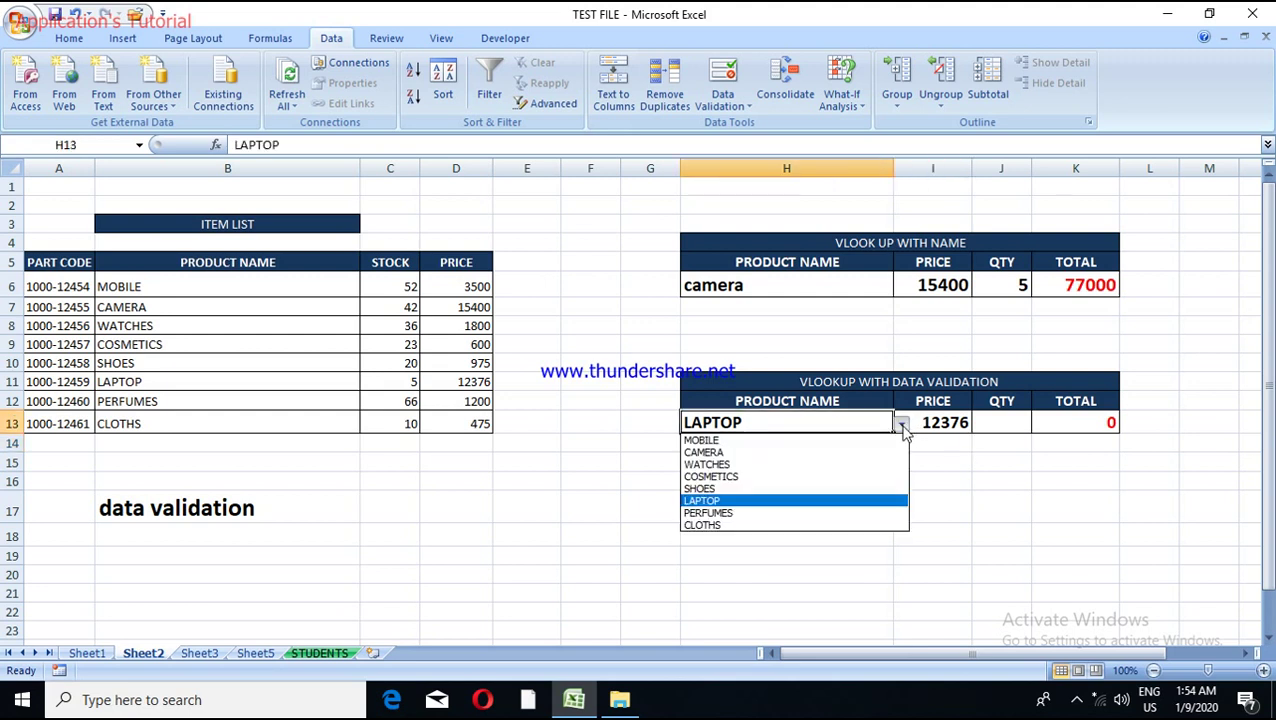
pyautogui.click(832, 464)
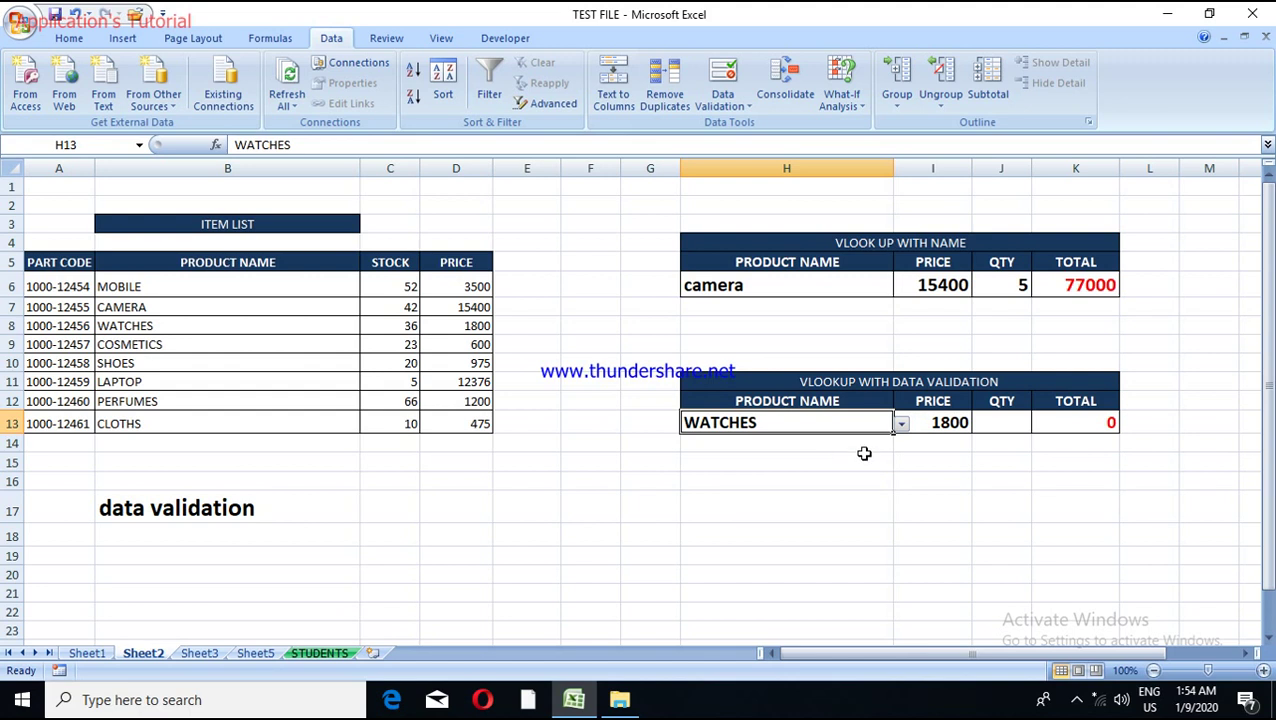
pyautogui.click(1008, 419)
pyautogui.write('15')
pyautogui.press('BackSpace')
pyautogui.press('BackSpace')
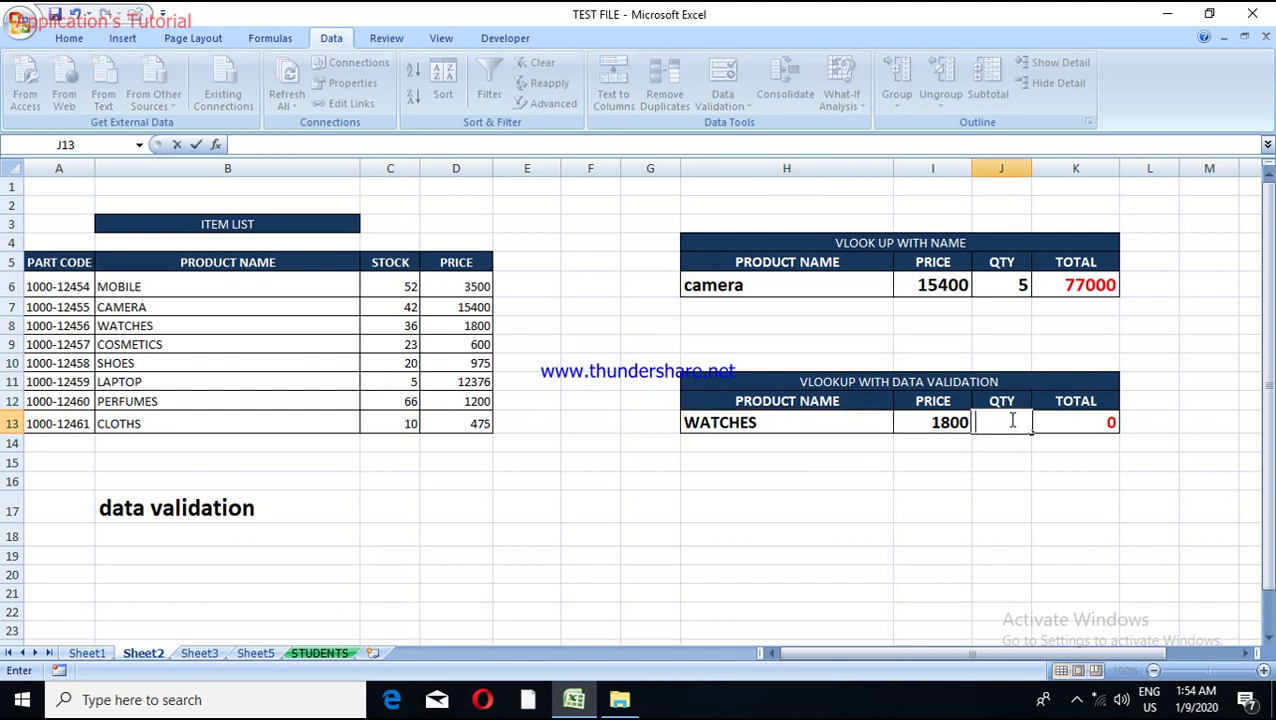
pyautogui.write('2')
pyautogui.click(923, 427)
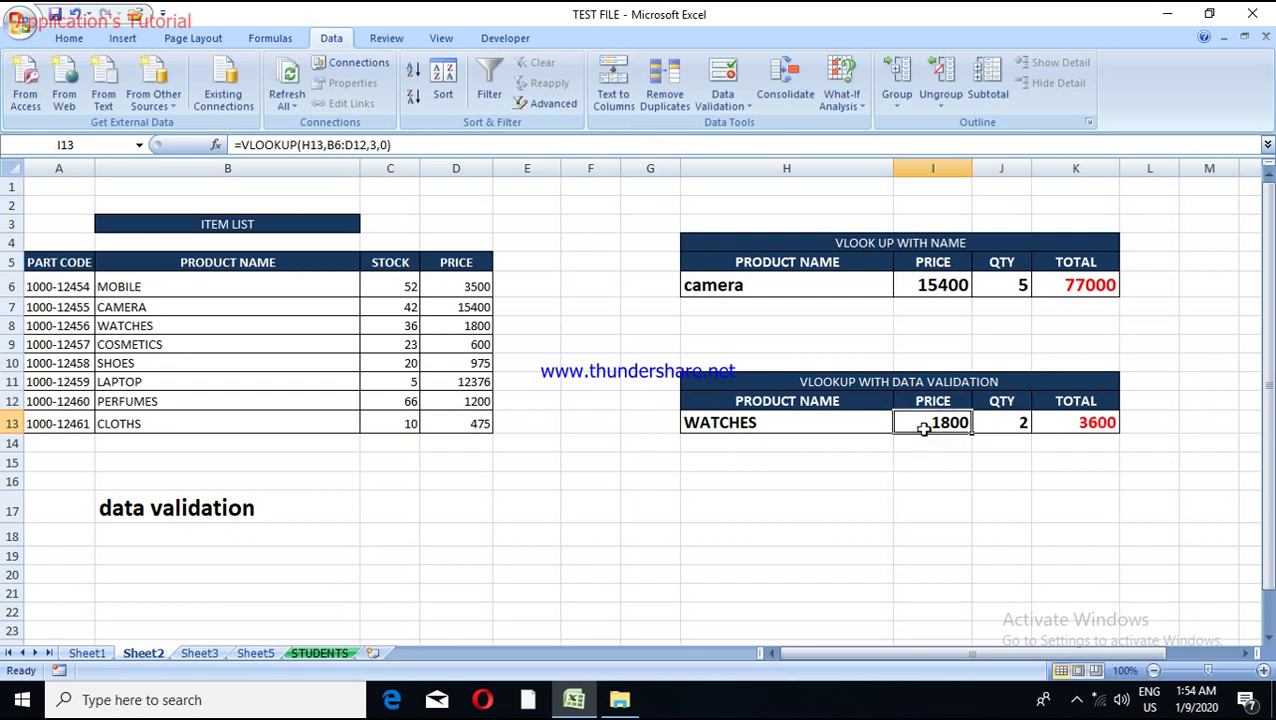
# Switch H13 to SHOES, giving price 975 and total 1950.
pyautogui.doubleClick(884, 424)
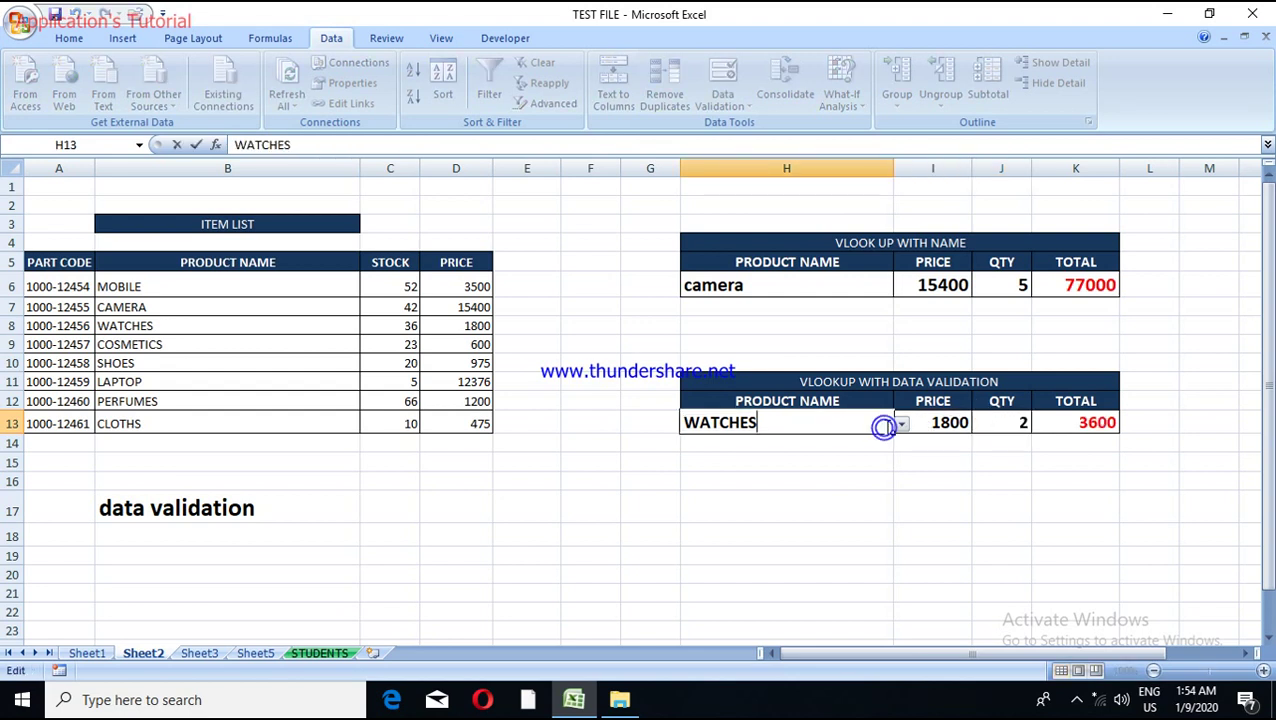
pyautogui.click(901, 425)
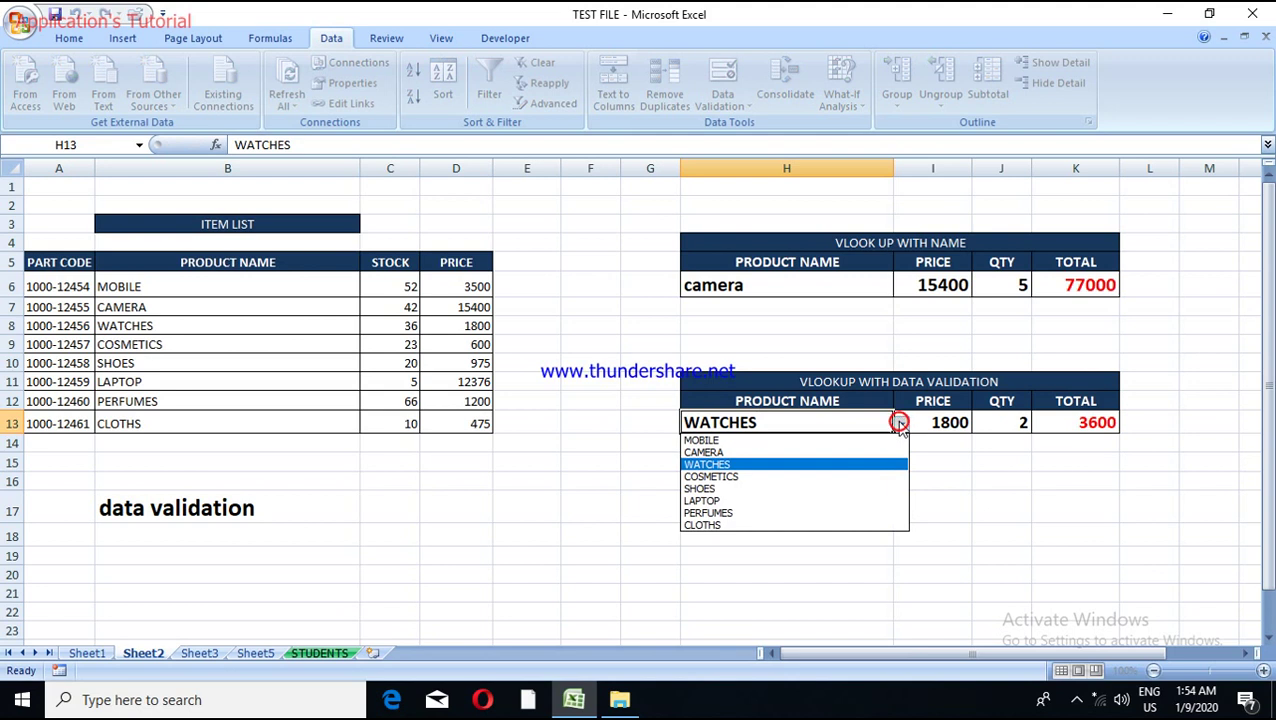
pyautogui.click(862, 492)
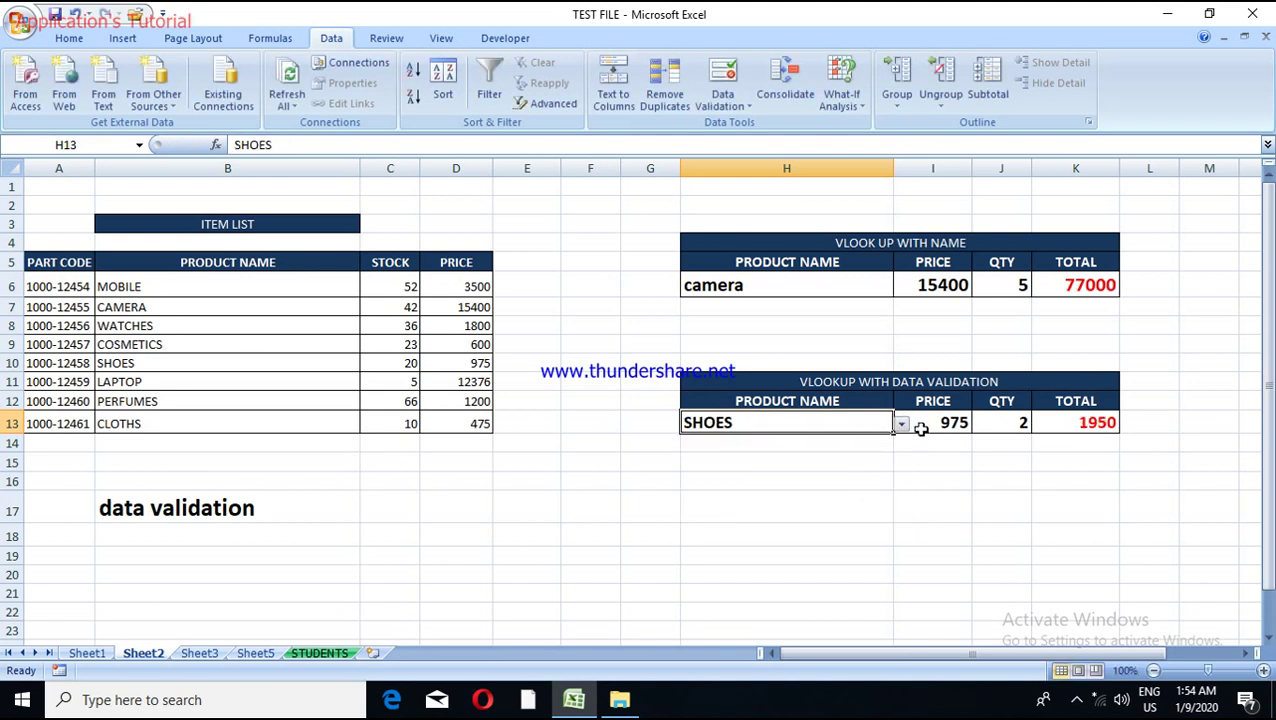
pyautogui.click(953, 423)
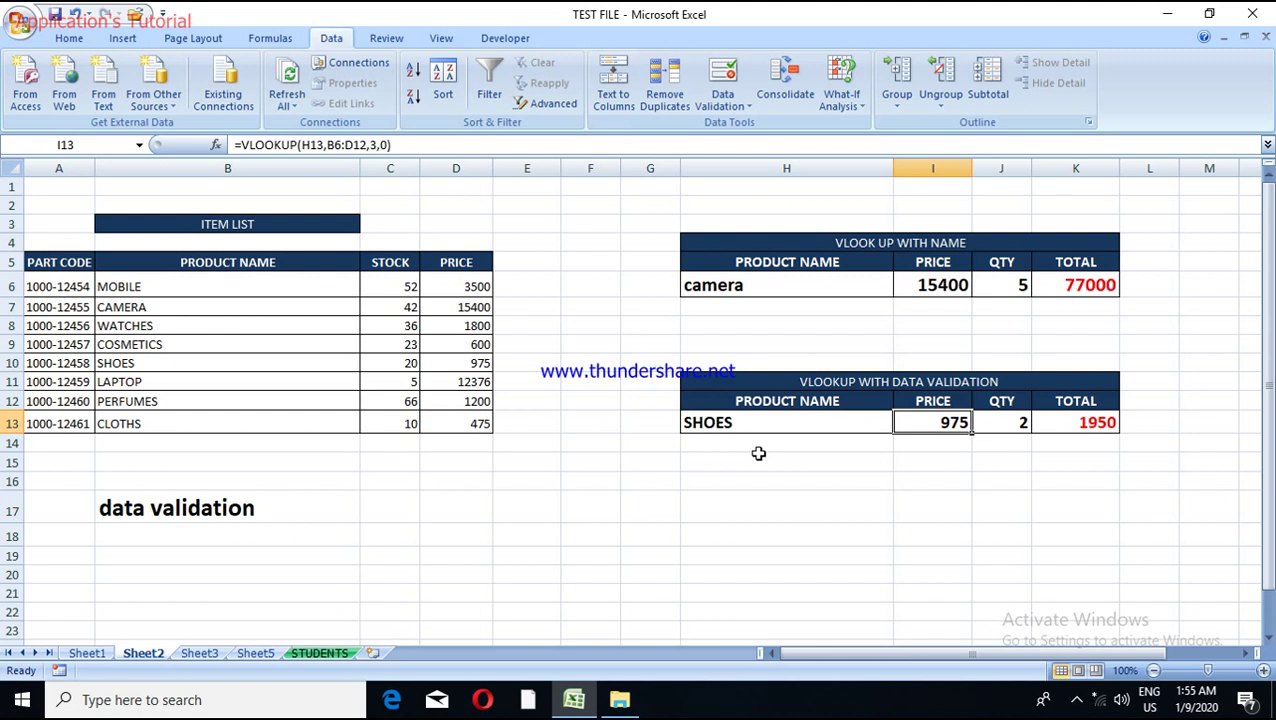
# Format E17 bold with a 14 pt font size.
pyautogui.click(532, 518)
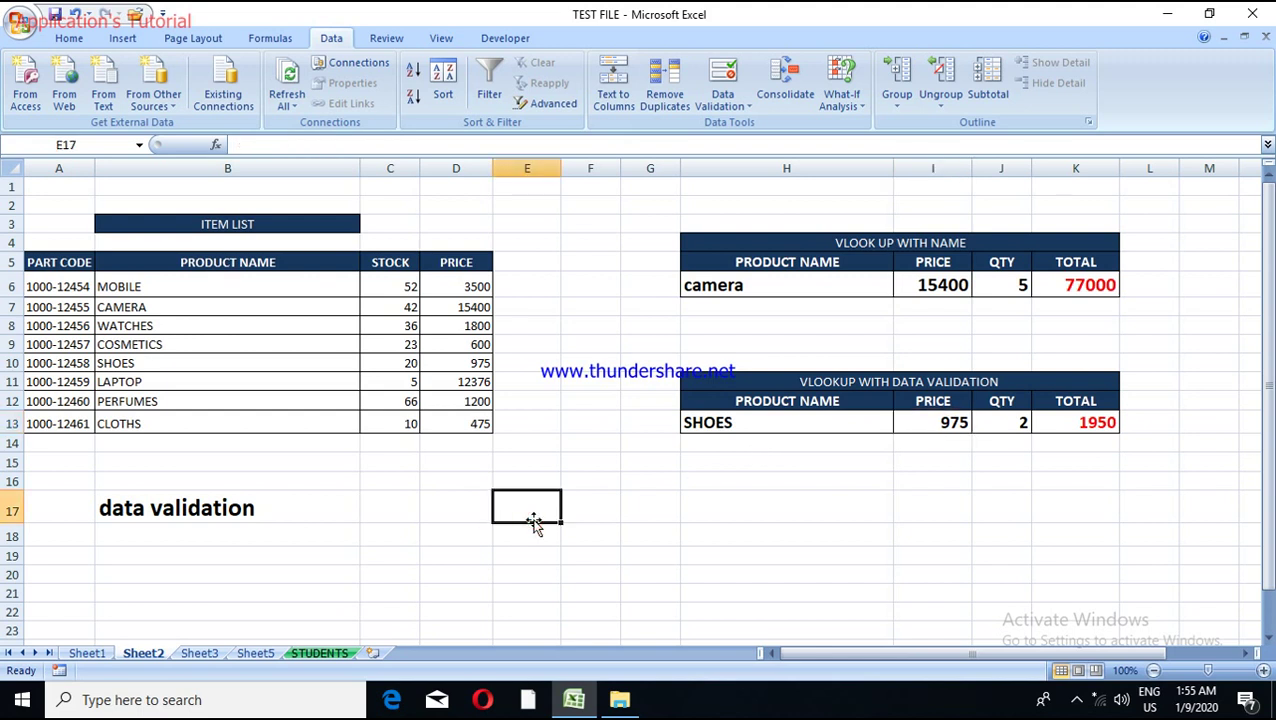
pyautogui.click(67, 39)
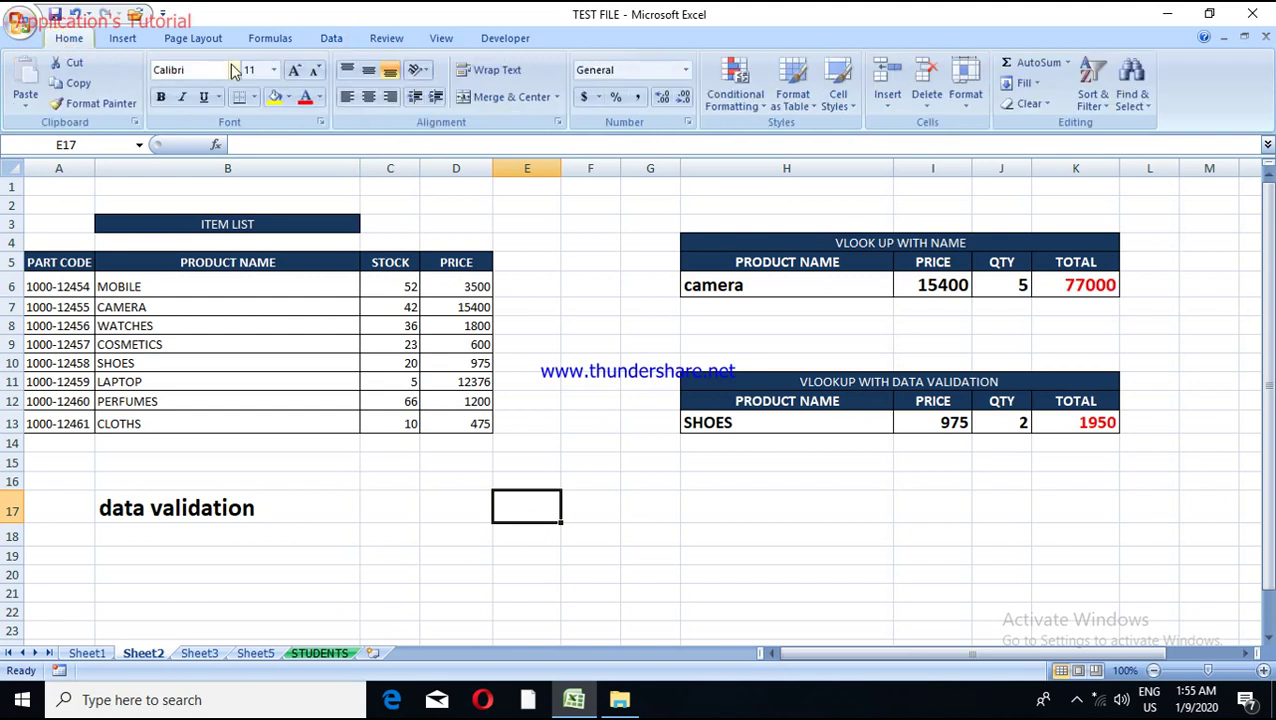
pyautogui.click(160, 98)
pyautogui.click(292, 72)
pyautogui.click(292, 72)
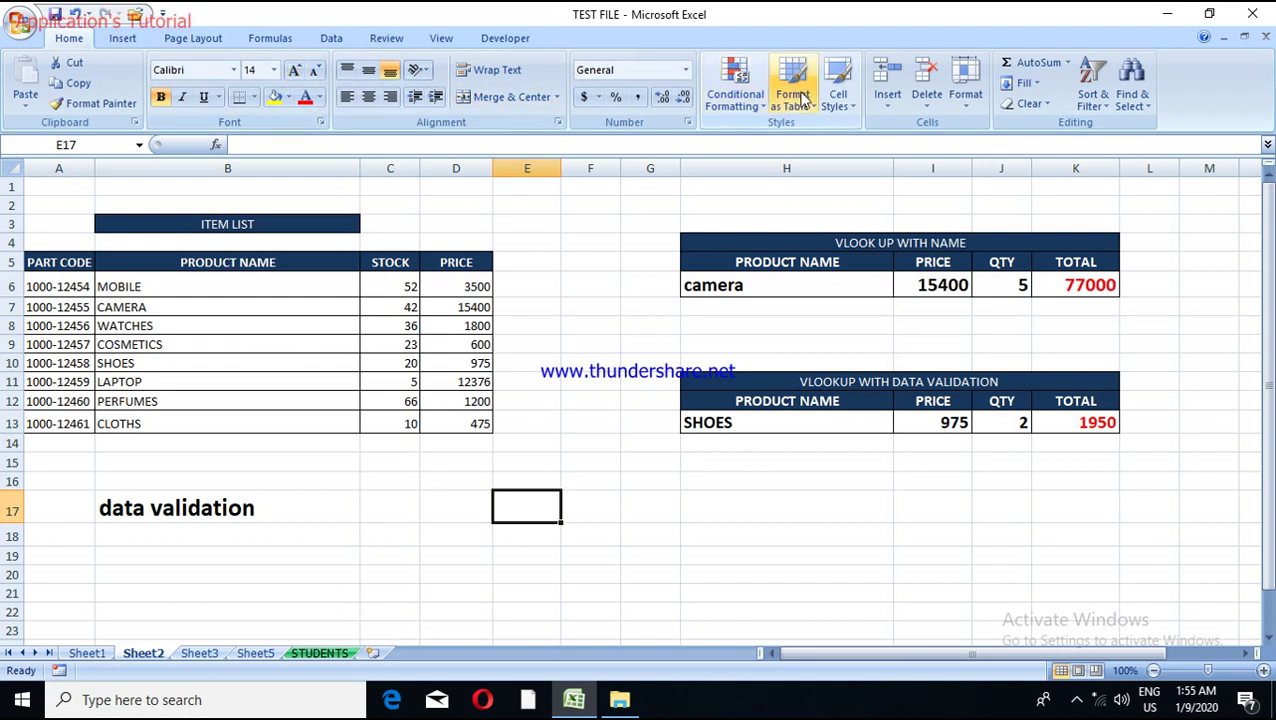
pyautogui.click(331, 40)
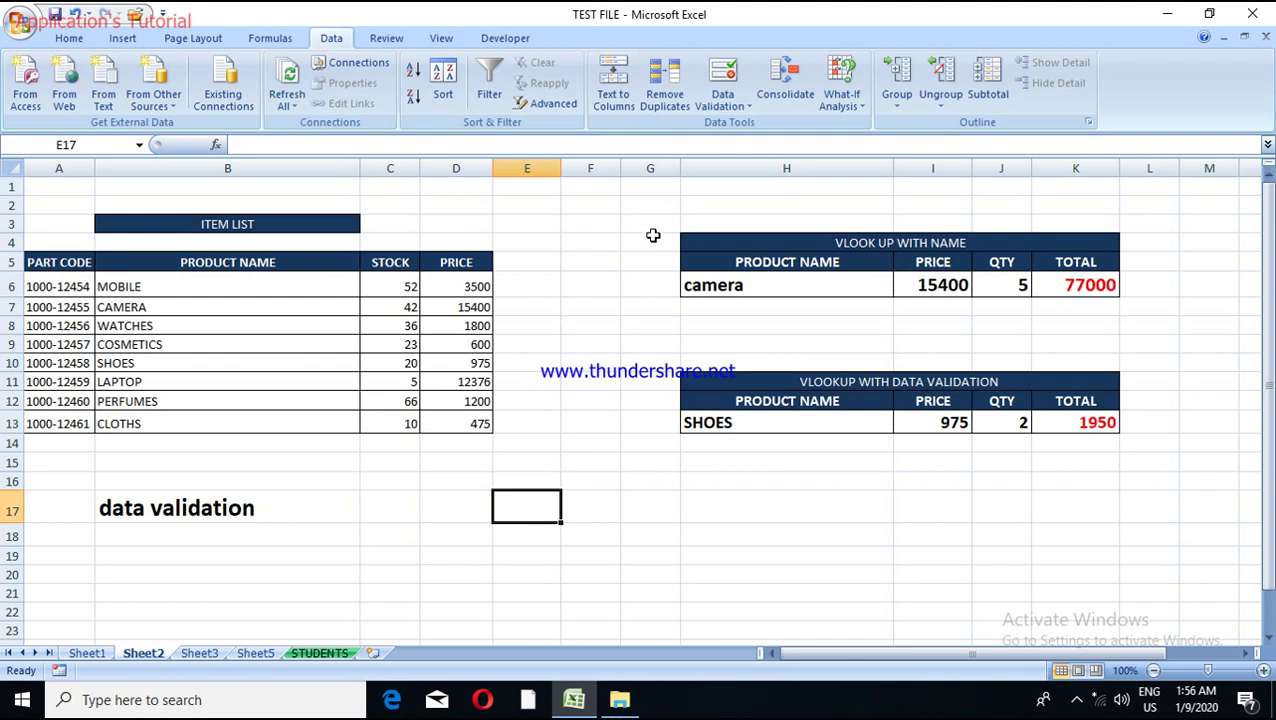
# Set E17's validation to allow Text length between minimum 1 and maximum 4.
pyautogui.click(737, 100)
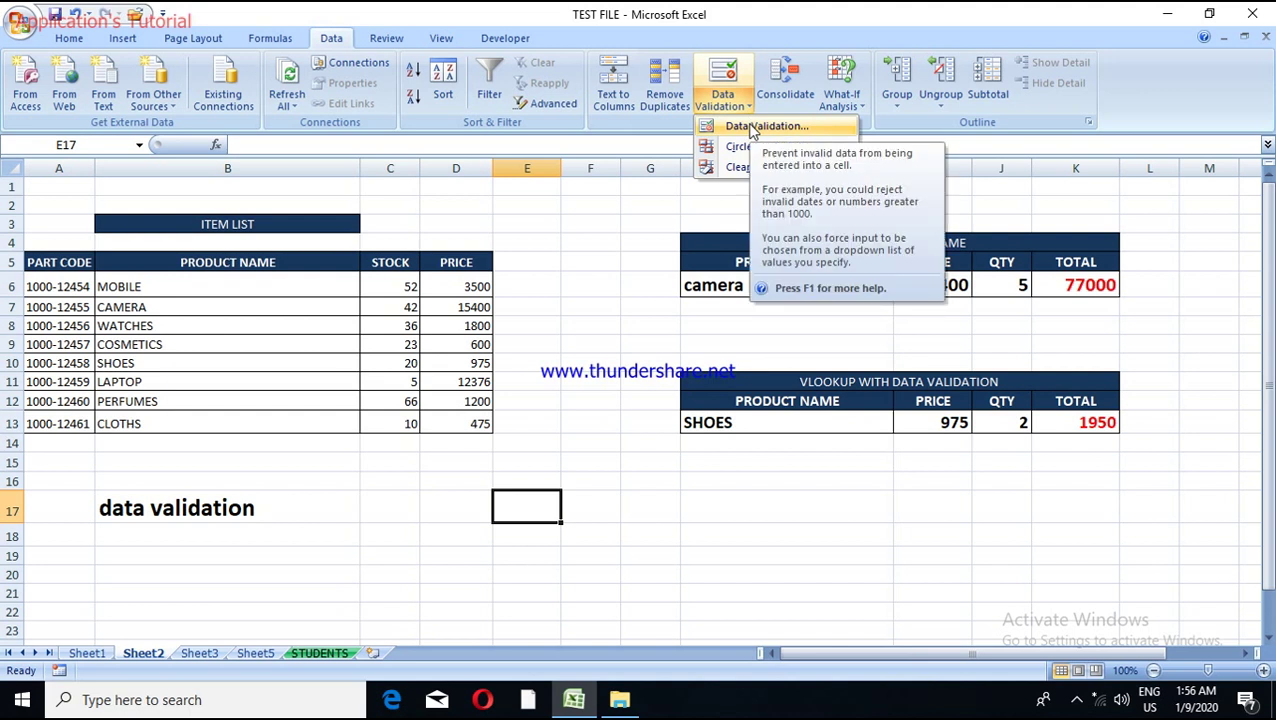
pyautogui.click(753, 128)
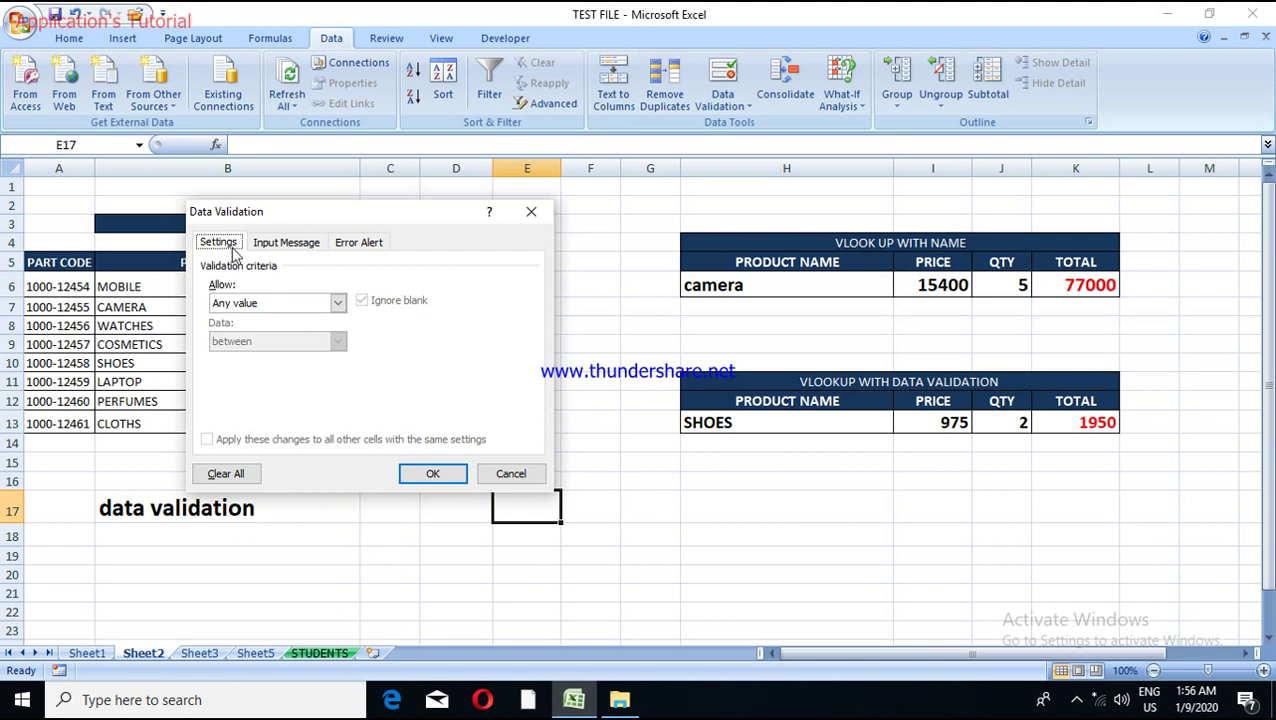
pyautogui.click(338, 304)
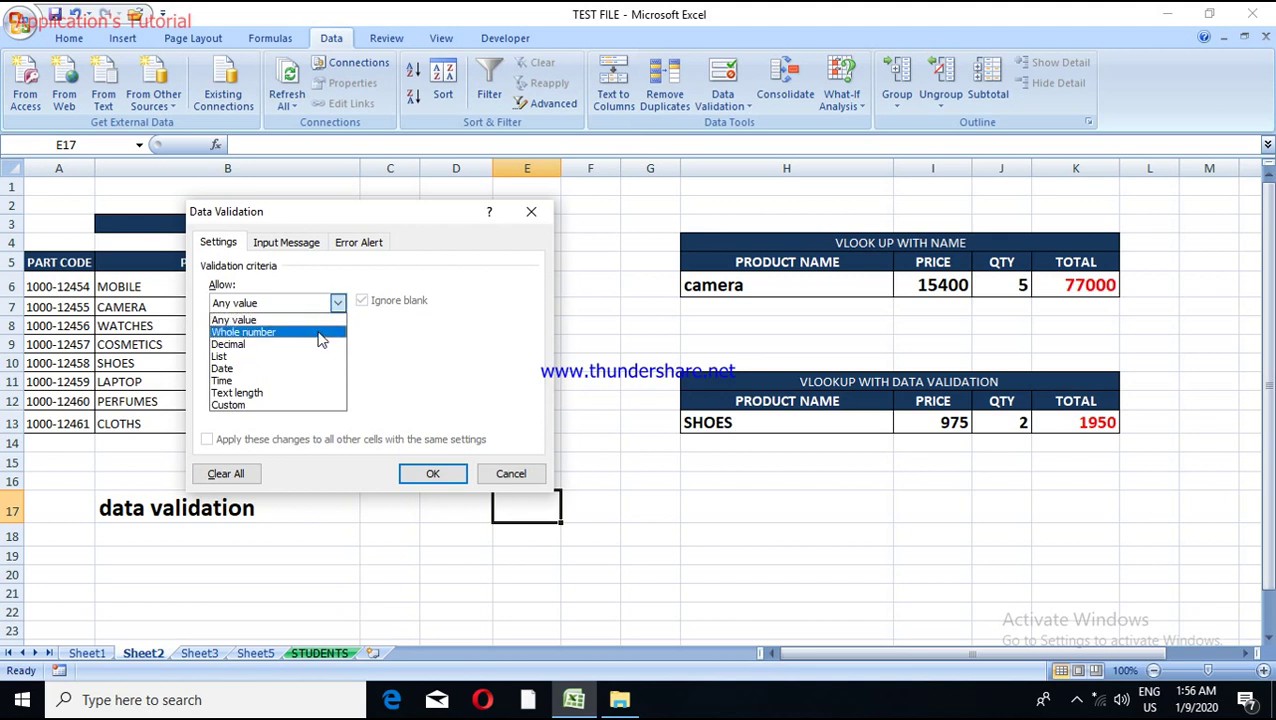
pyautogui.click(322, 393)
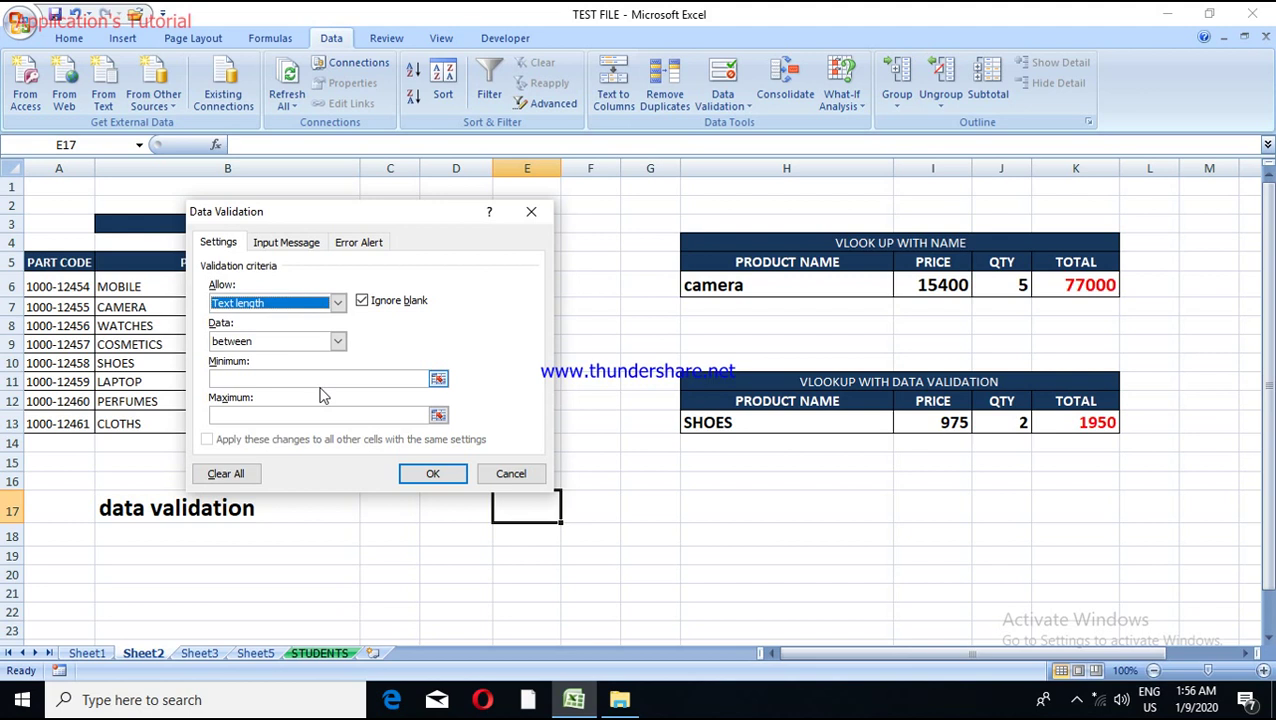
pyautogui.click(340, 378)
pyautogui.write('1')
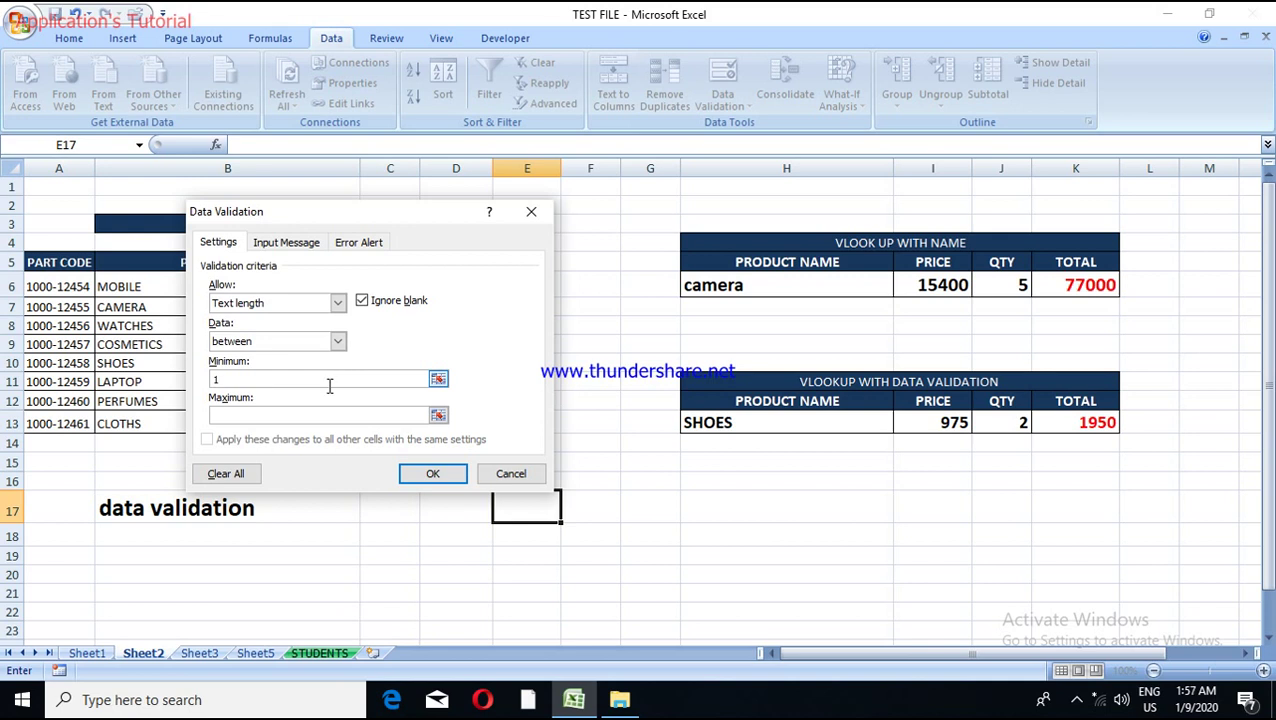
pyautogui.click(326, 414)
pyautogui.click(325, 414)
pyautogui.write('4')
pyautogui.click(369, 245)
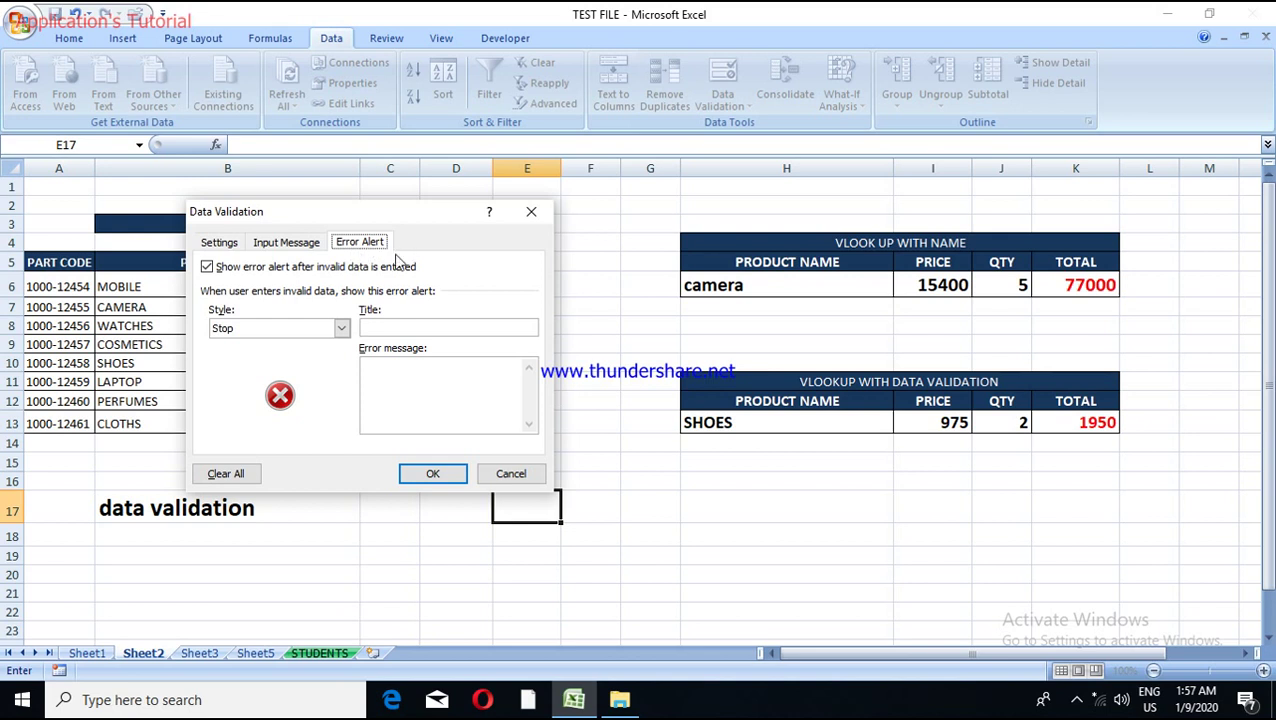
# Enter the error message 'only 4 digits are allowed' and apply the rule to E17.
pyautogui.click(410, 371)
pyautogui.write('4')
pyautogui.press('BackSpace')
pyautogui.write('4')
pyautogui.press('BackSpace')
pyautogui.write('onl')
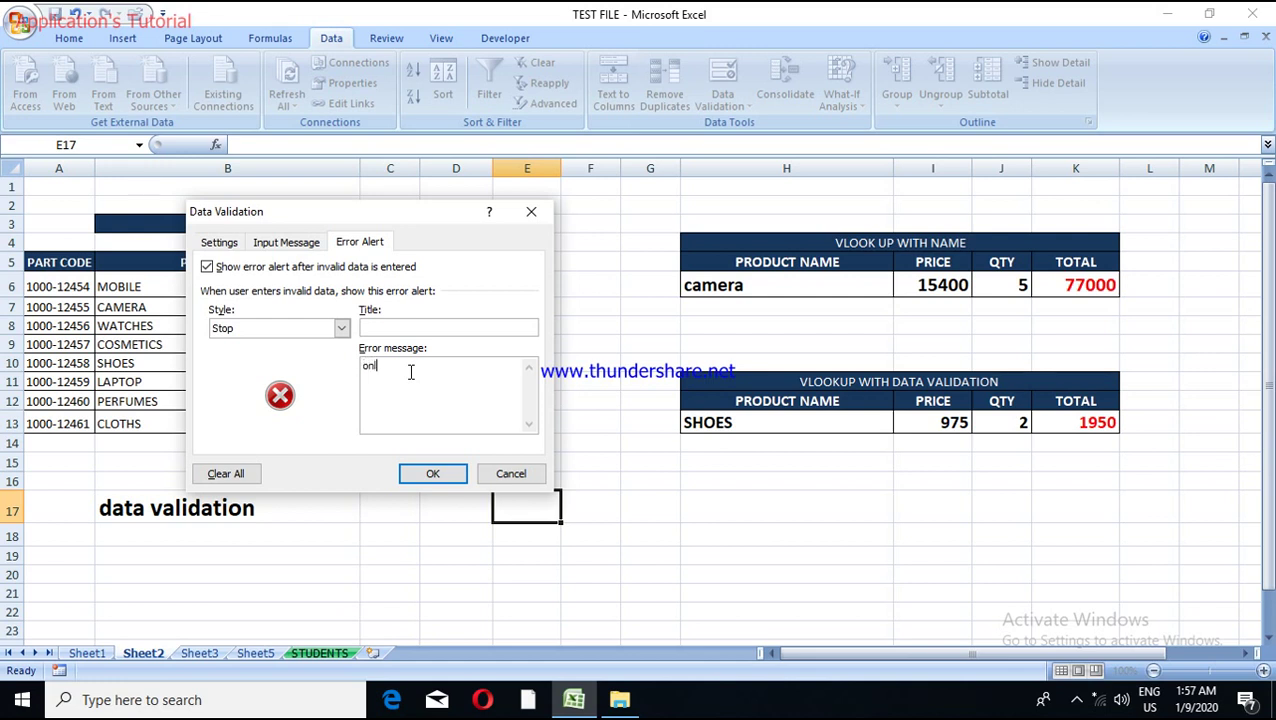
pyautogui.write('y 4 digits are allowed')
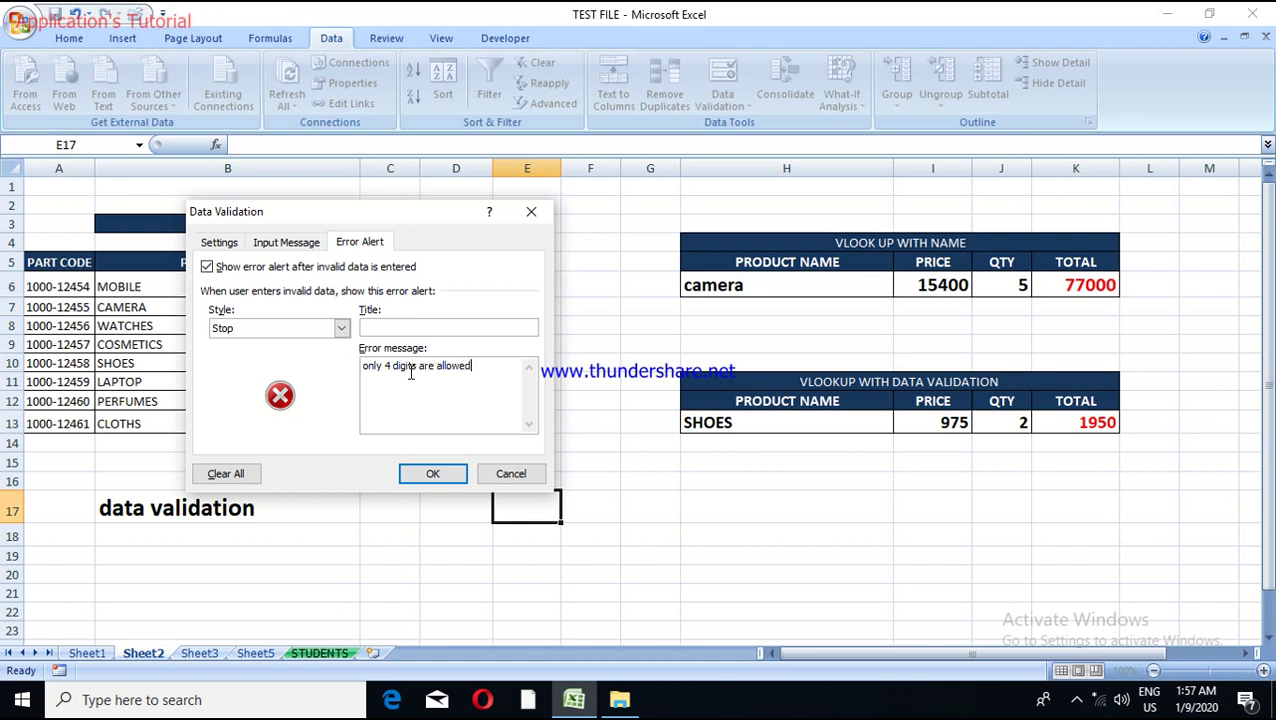
pyautogui.click(443, 475)
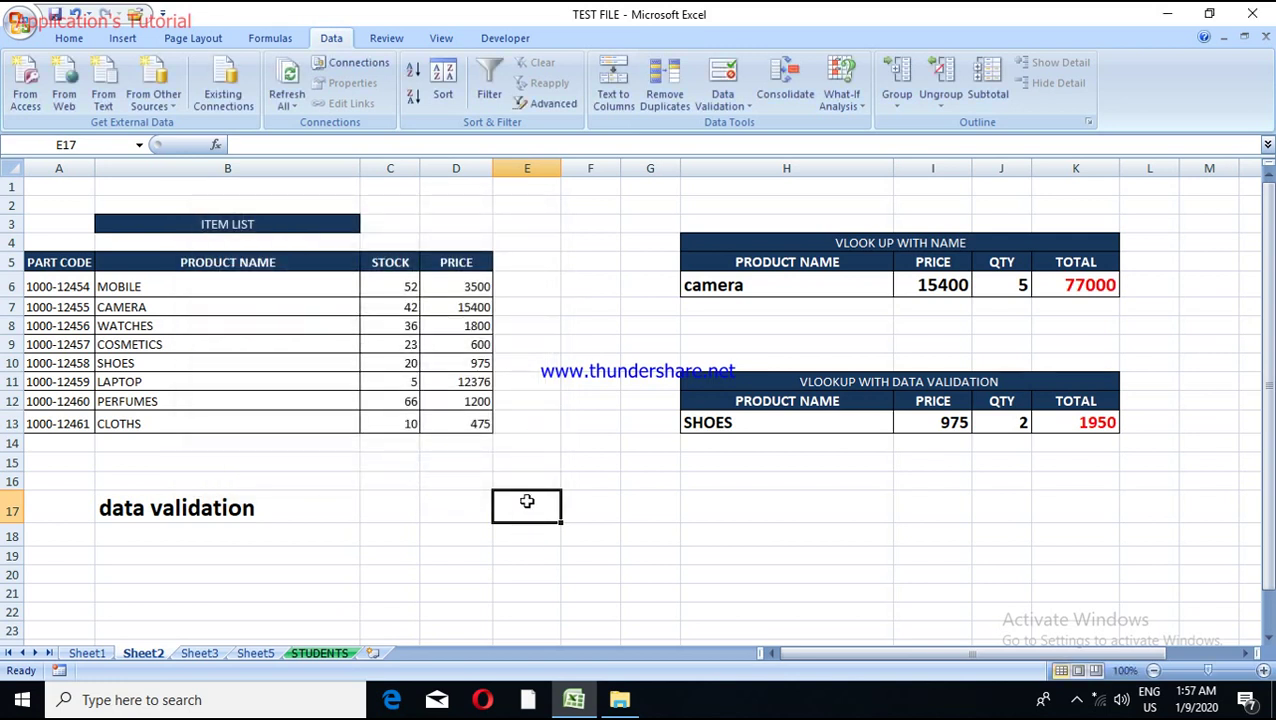
# Enter the valid four-character value aaaa into E17.
pyautogui.write('1234')
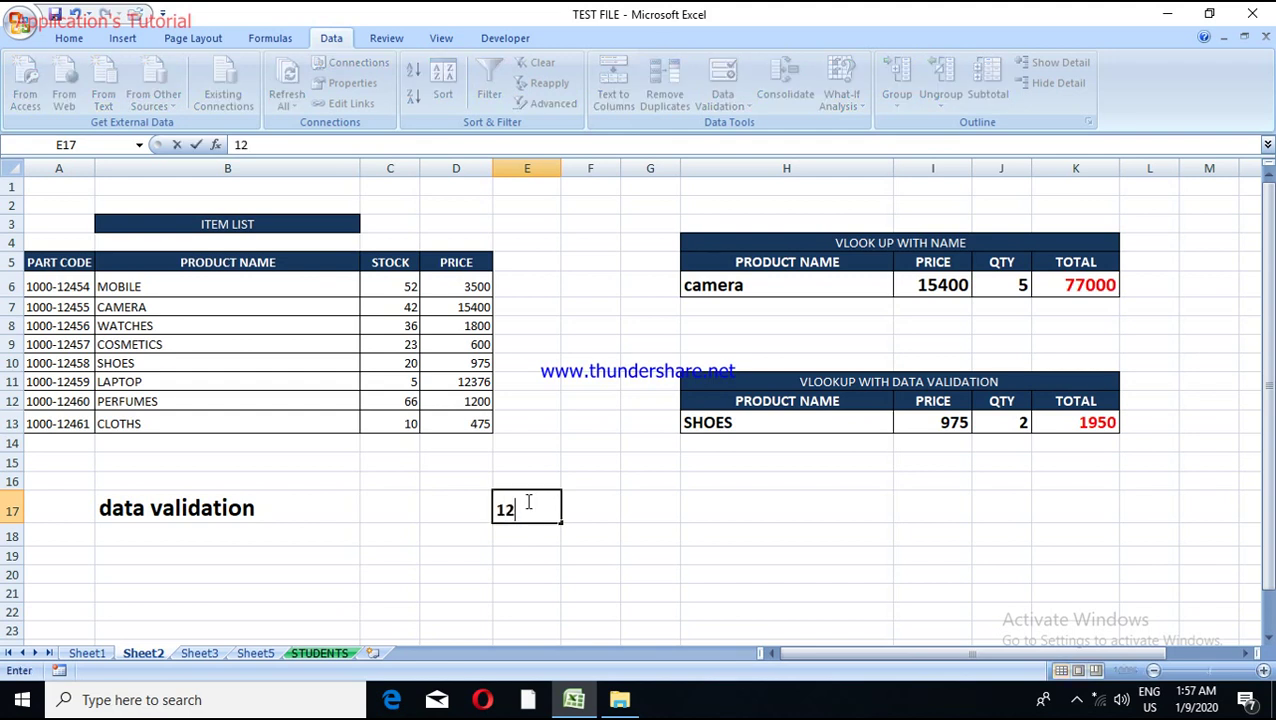
pyautogui.press('BackSpace')
pyautogui.press('BackSpace')
pyautogui.press('BackSpace')
pyautogui.press('BackSpace')
pyautogui.write('aaaa')
pyautogui.press('Return')
# Test over-long entries 12345 and sssssss in E17, cancelling the error to keep aaaa.
pyautogui.click(527, 503)
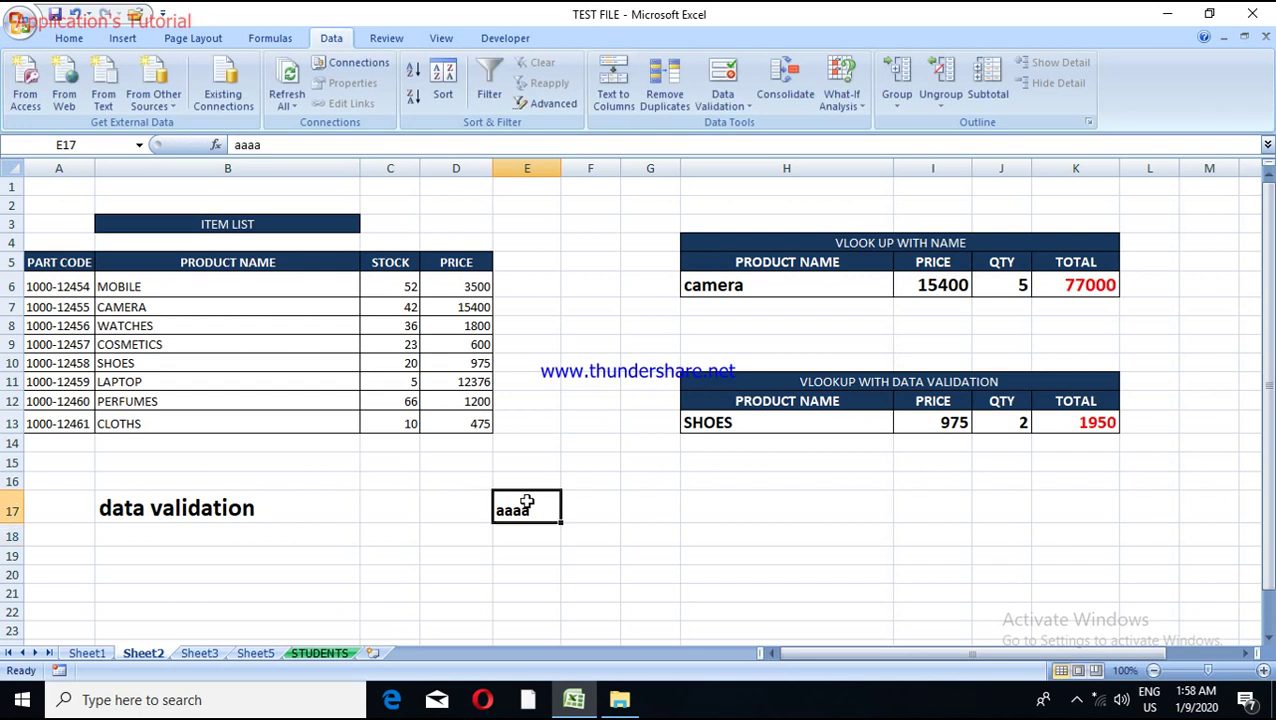
pyautogui.write('12345')
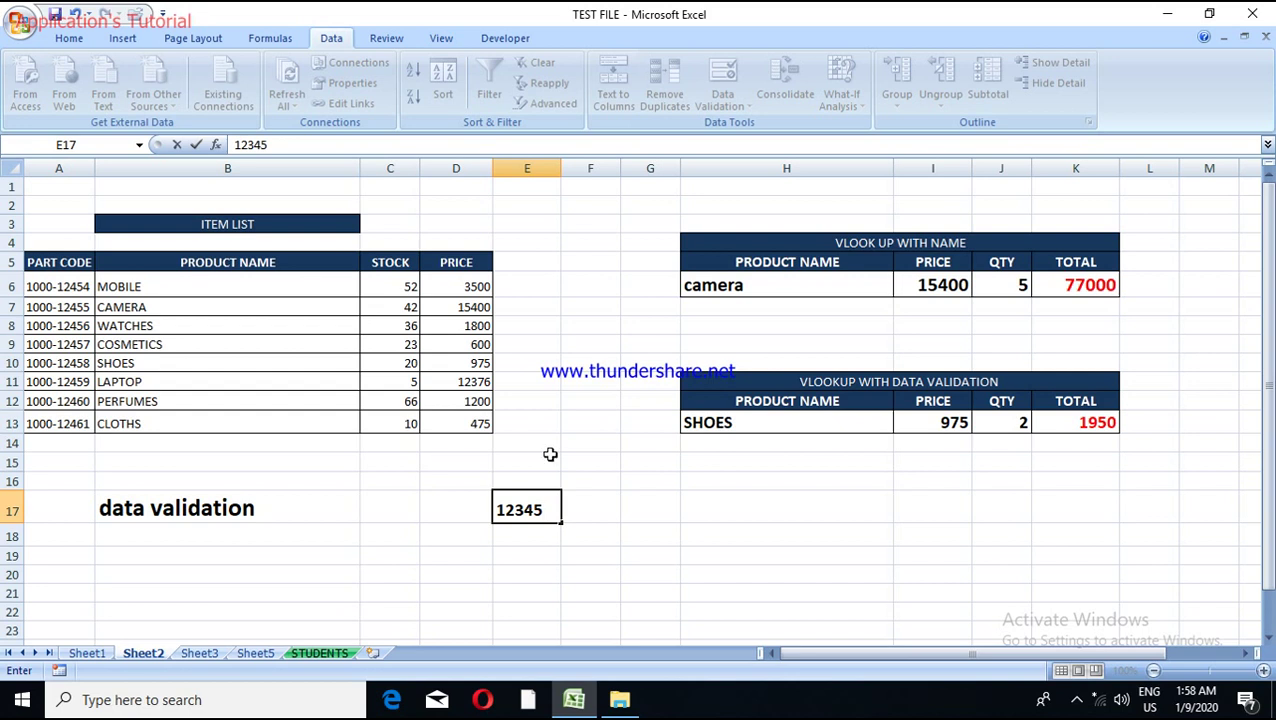
pyautogui.press('Return')
pyautogui.press('Return')
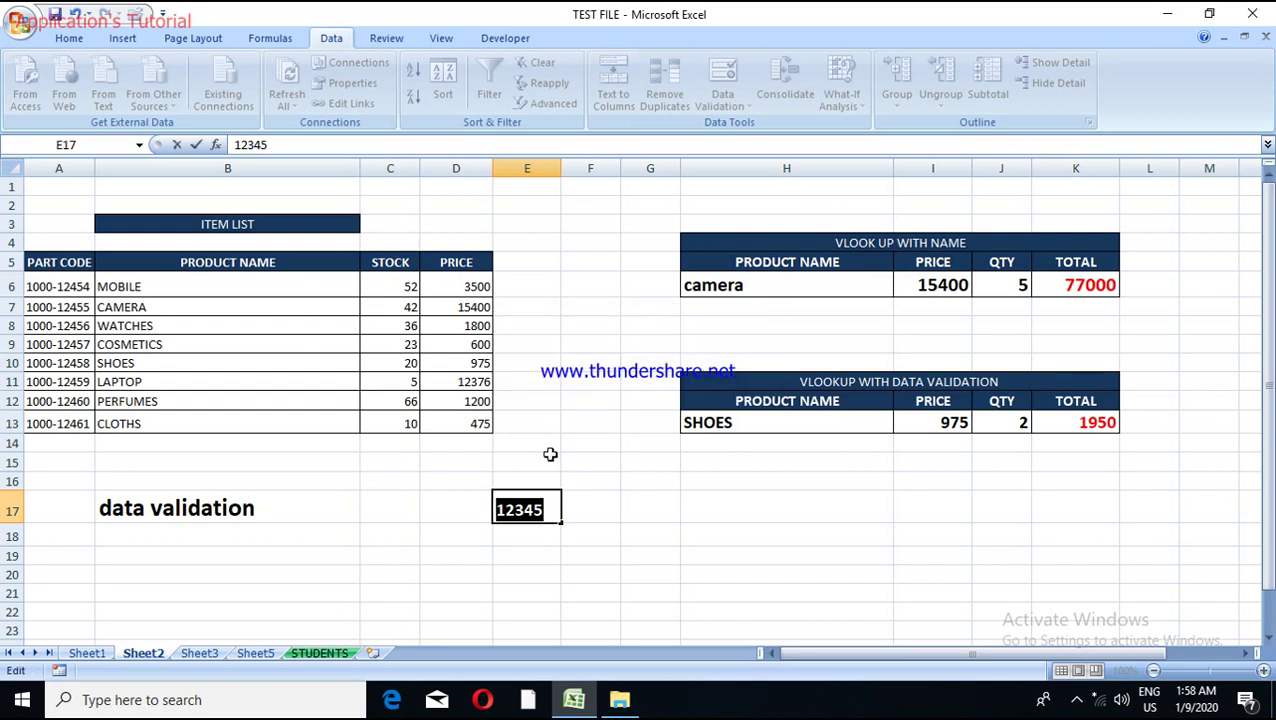
pyautogui.press('Return')
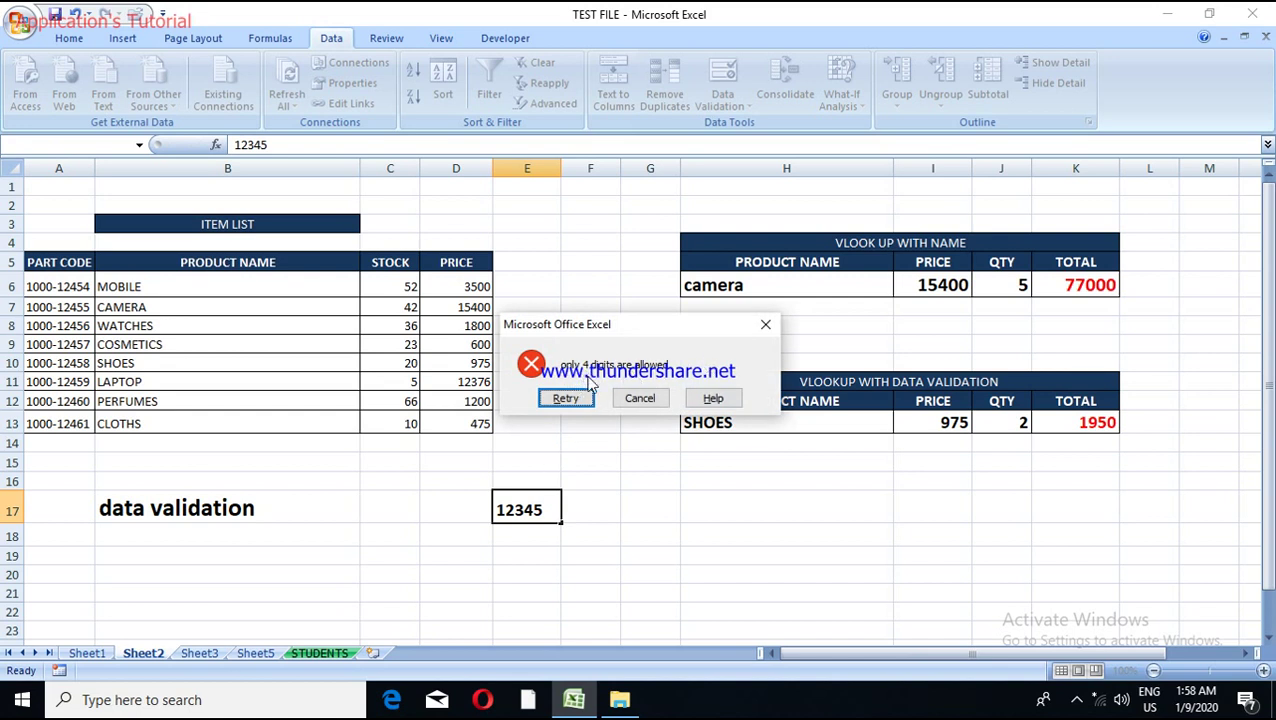
pyautogui.click(767, 327)
pyautogui.write('sssssss')
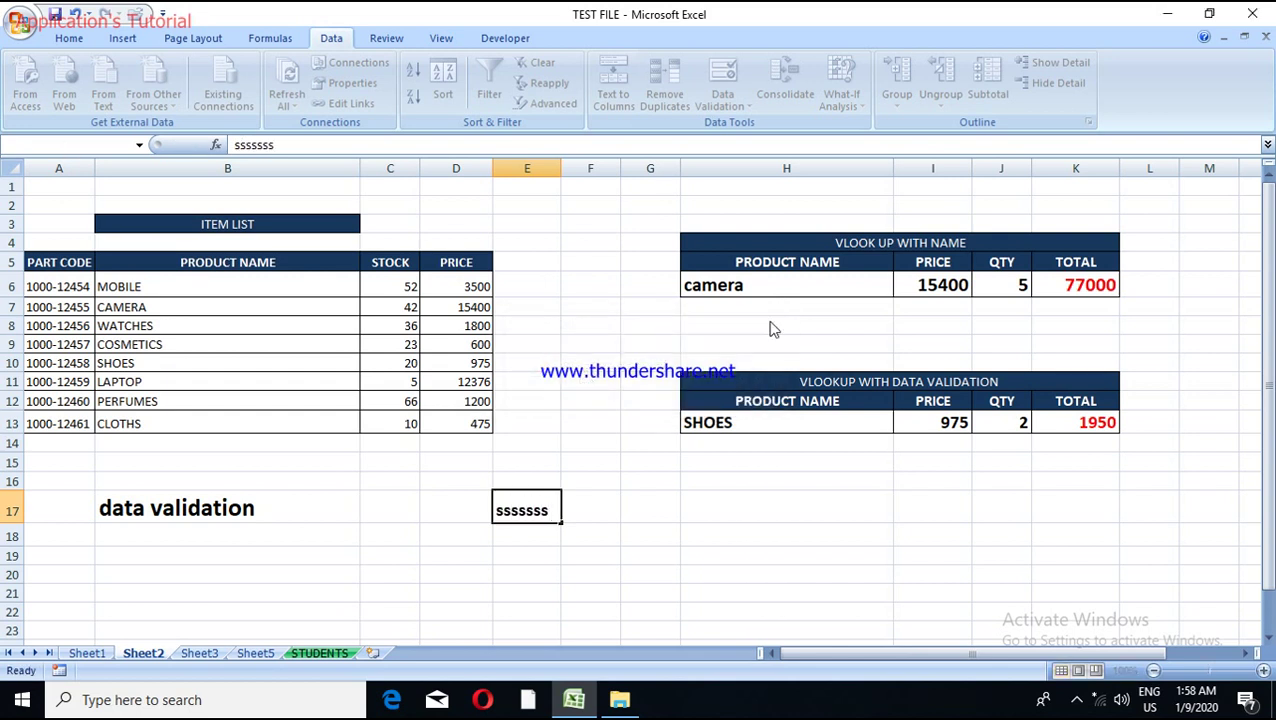
pyautogui.press('Return')
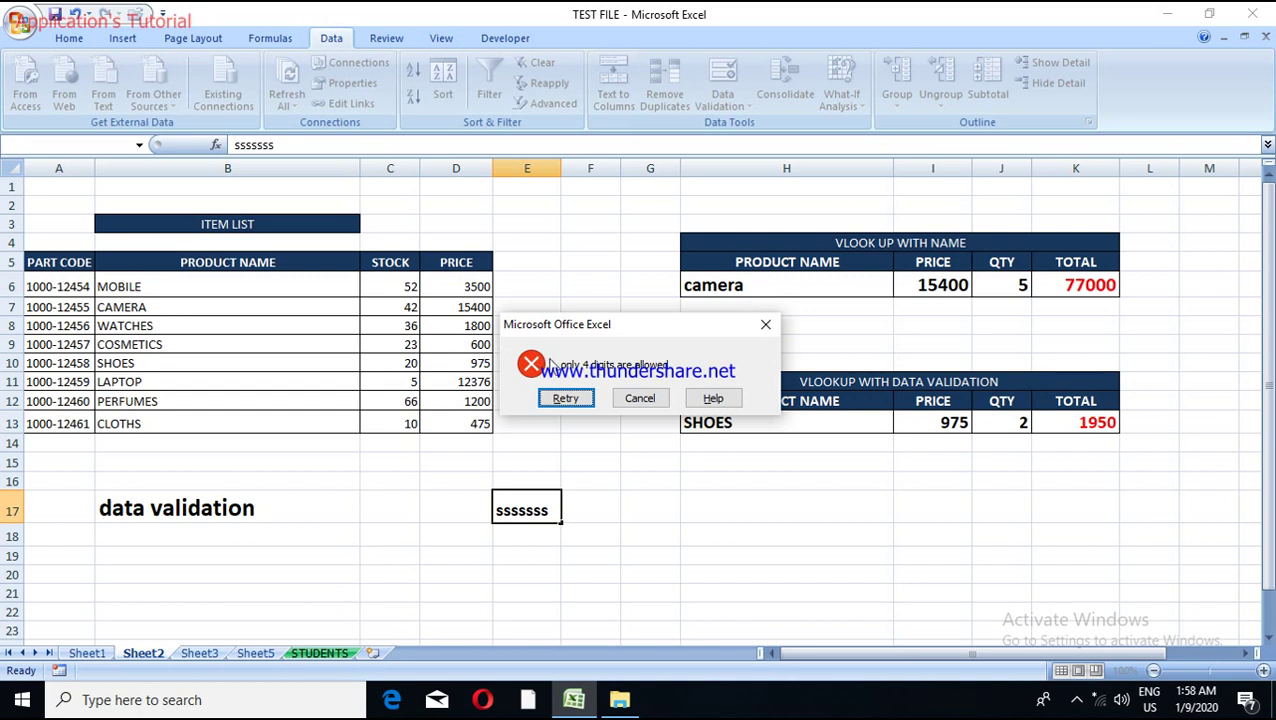
pyautogui.click(659, 401)
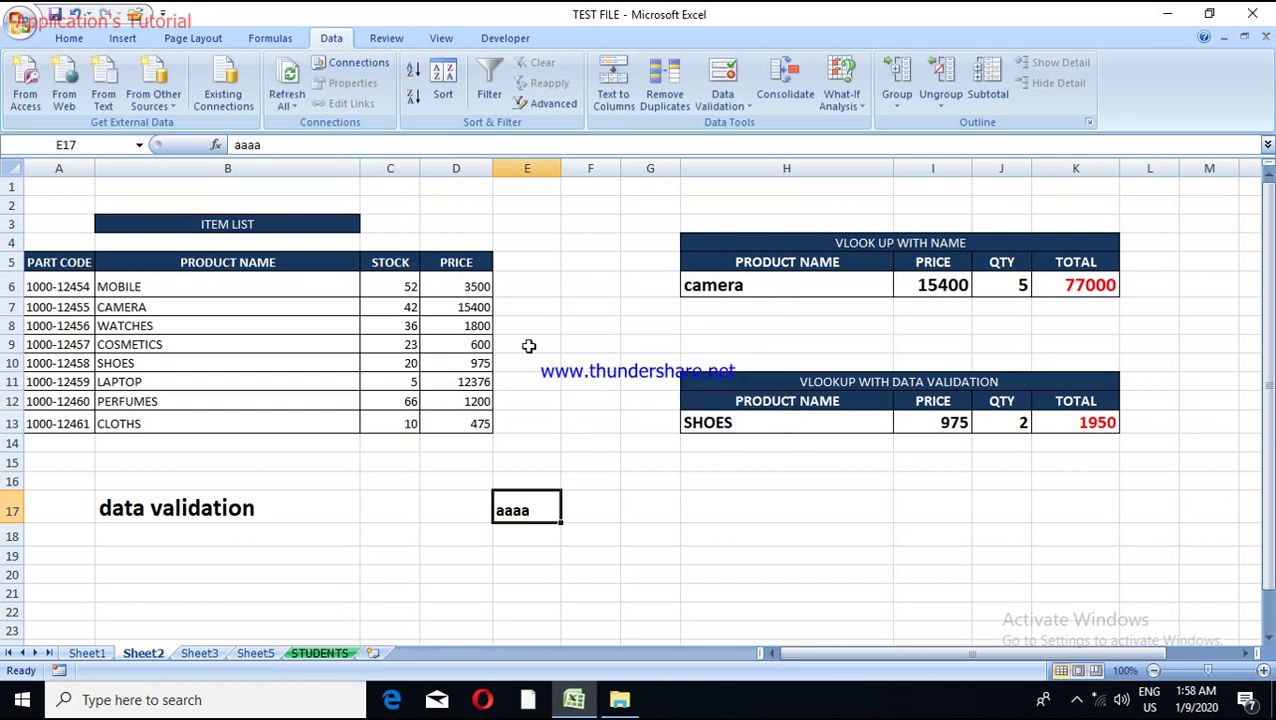
pyautogui.click(738, 100)
pyautogui.click(738, 127)
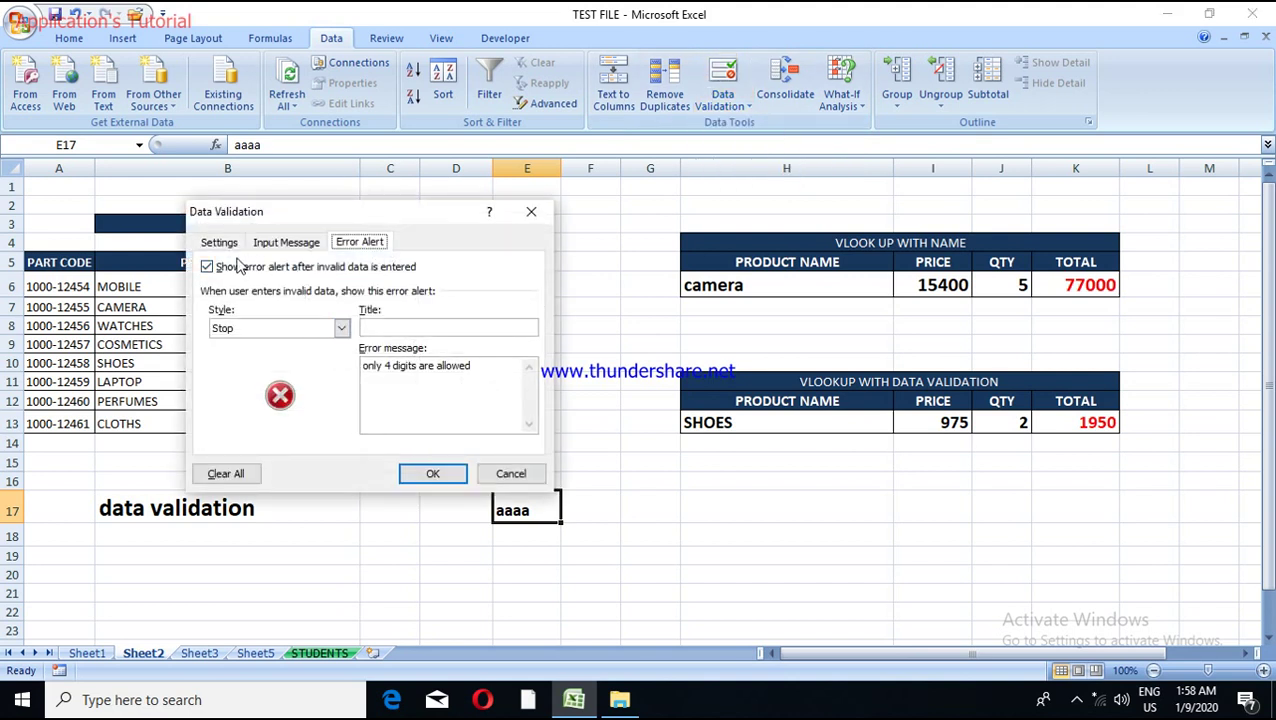
pyautogui.click(219, 242)
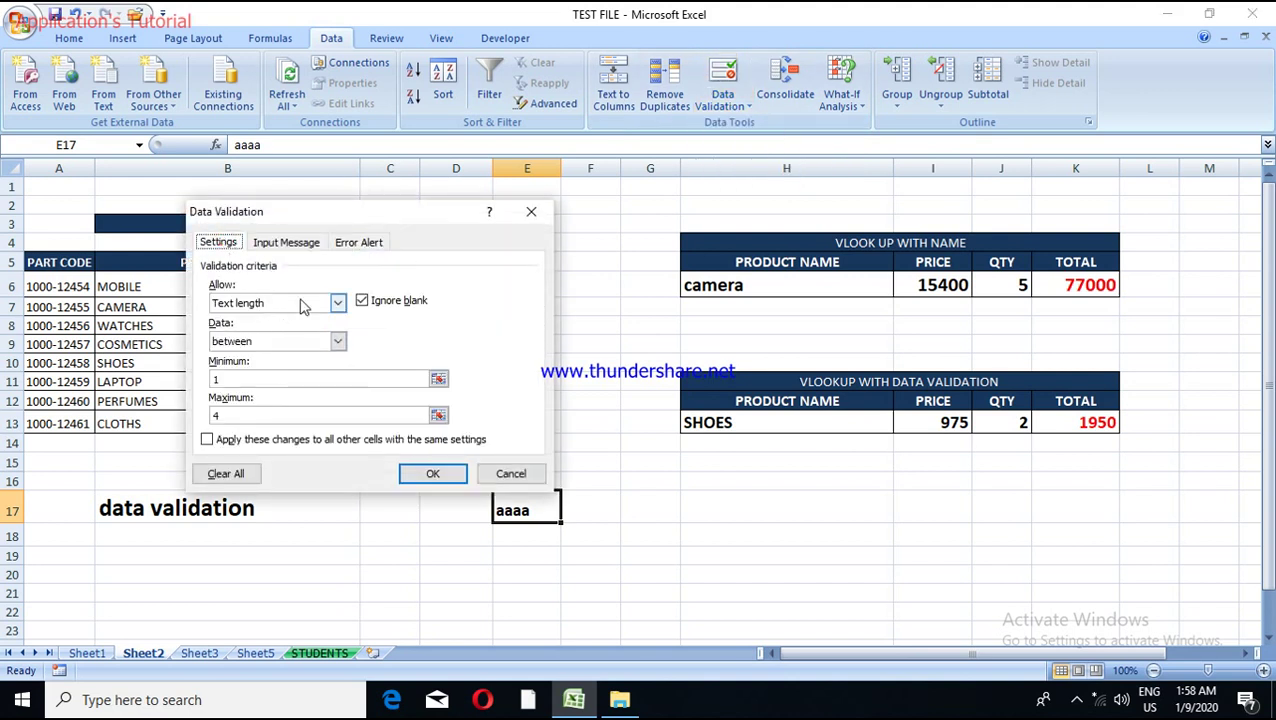
pyautogui.click(340, 305)
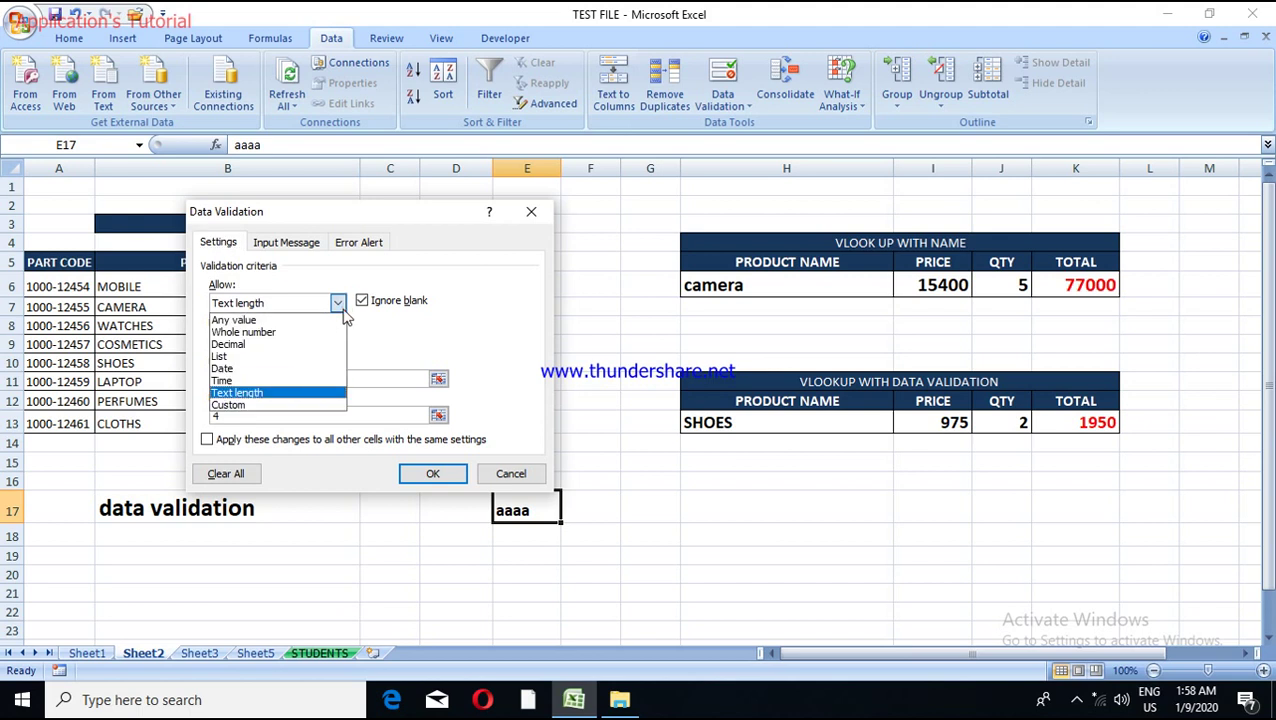
pyautogui.click(290, 368)
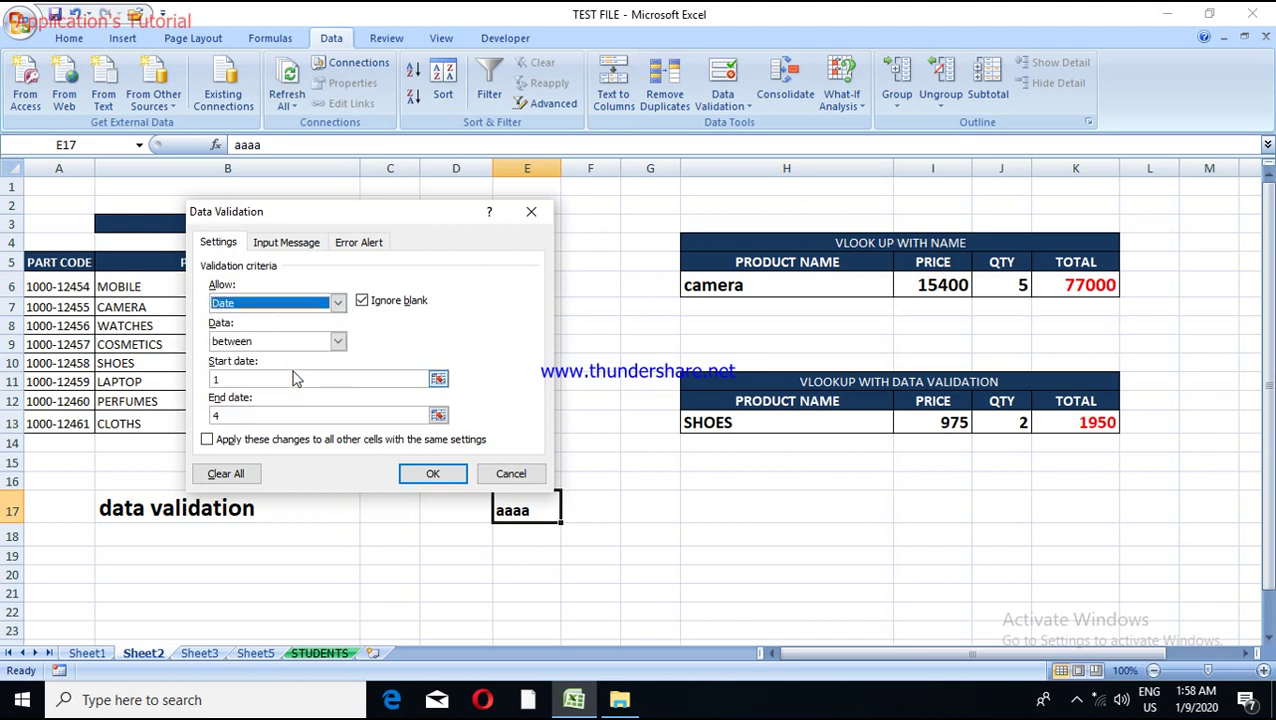
pyautogui.click(334, 344)
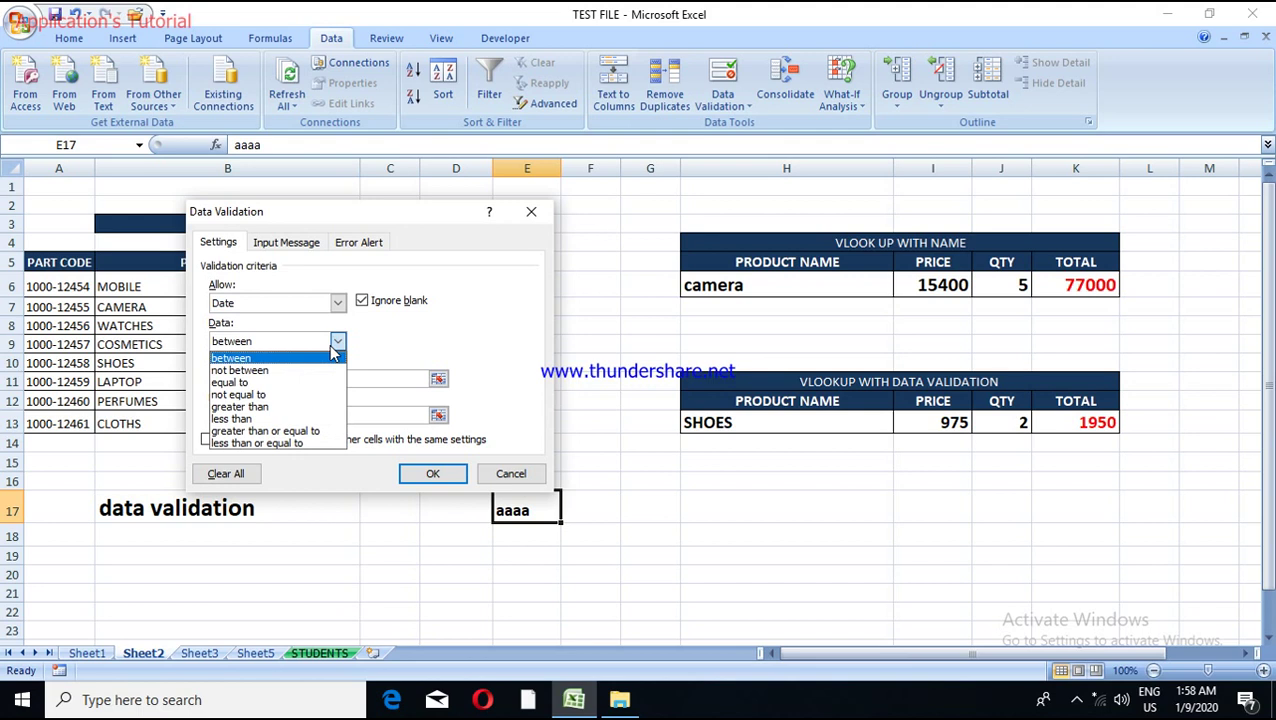
pyautogui.click(322, 358)
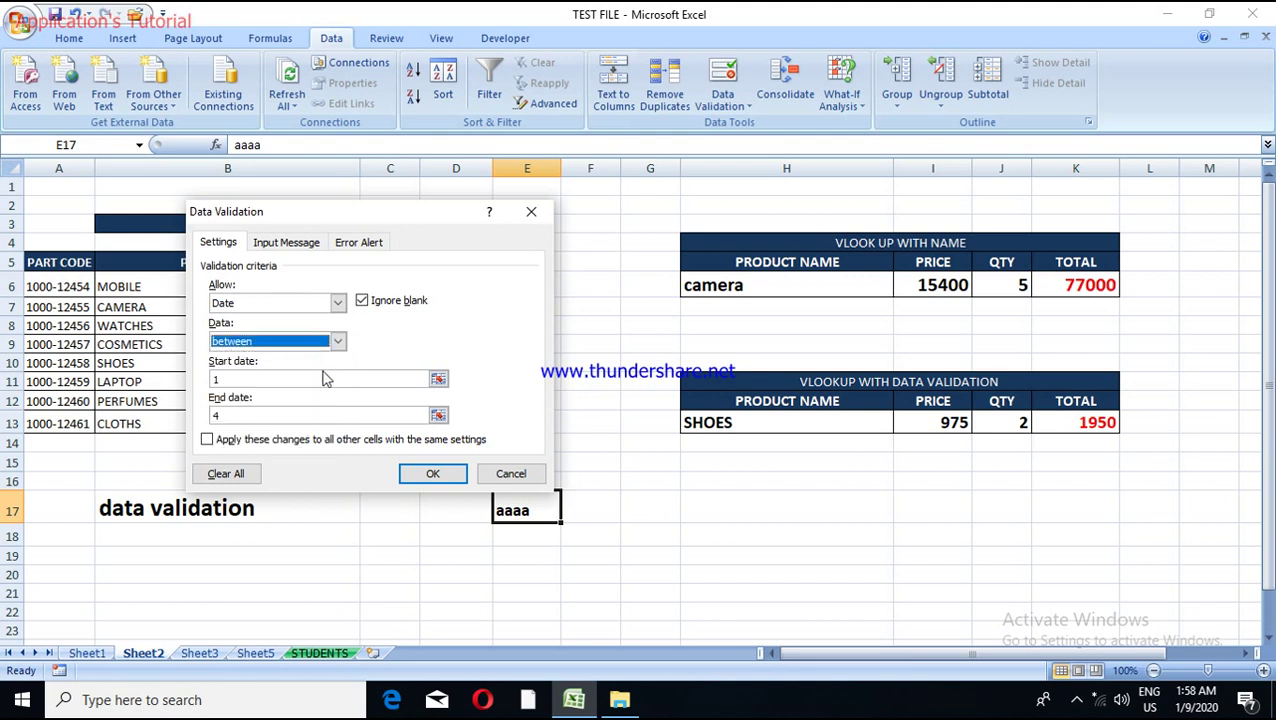
pyautogui.click(305, 416)
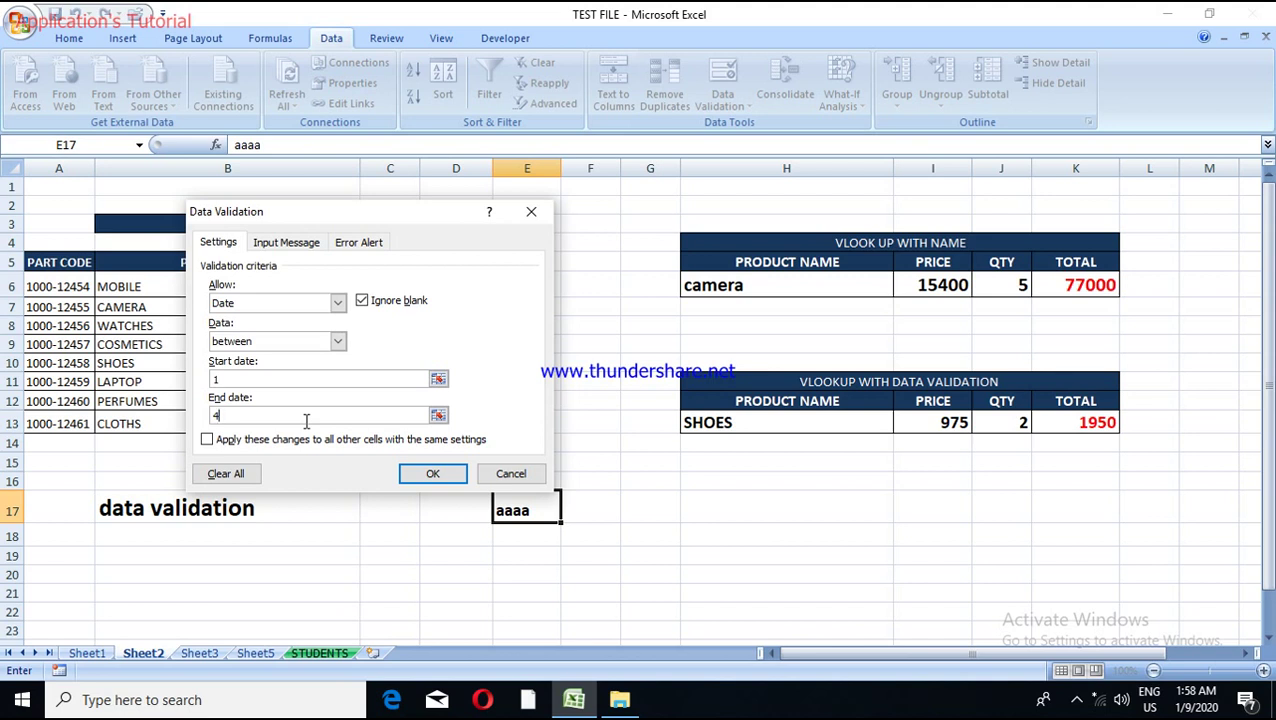
pyautogui.click(500, 479)
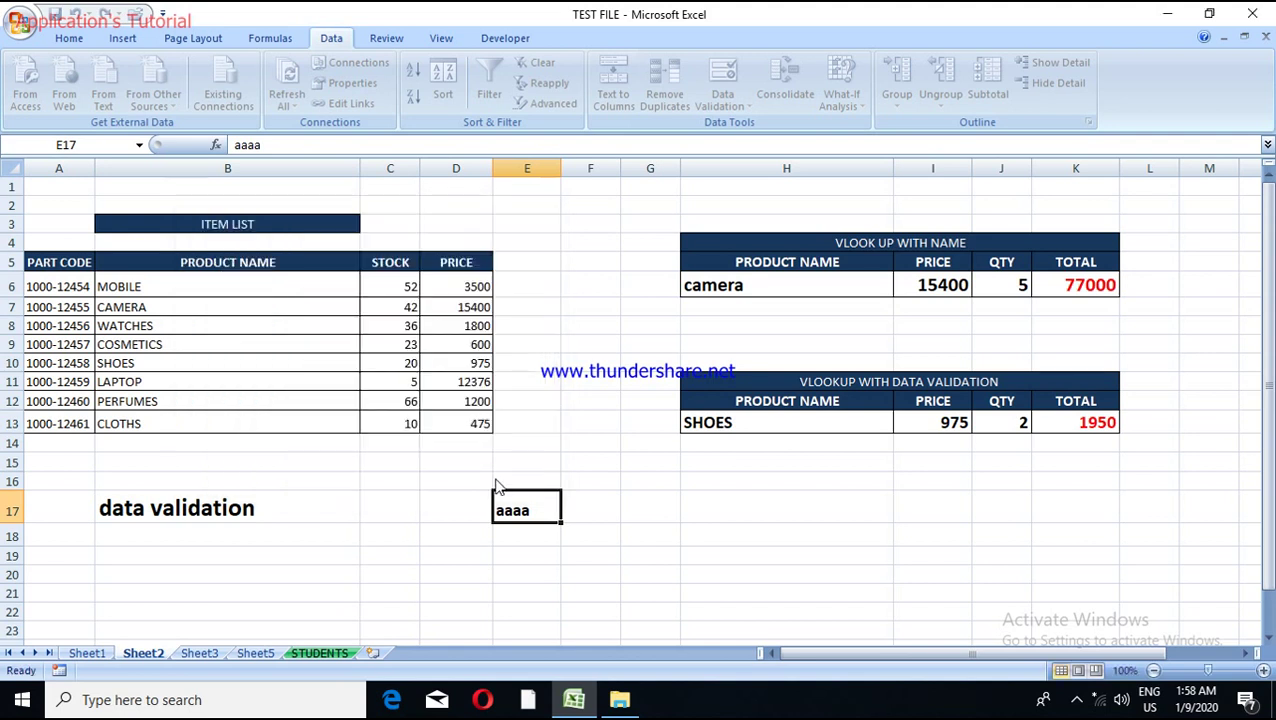
pyautogui.click(608, 502)
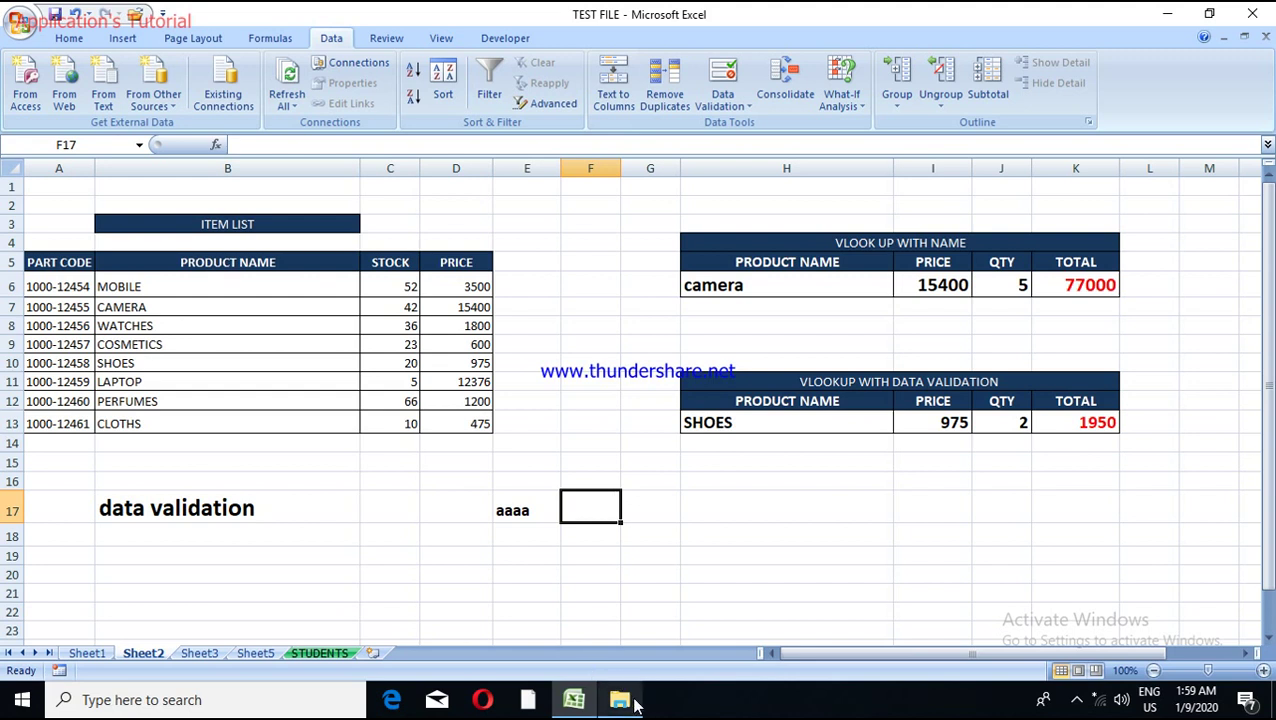
pyautogui.click(1078, 702)
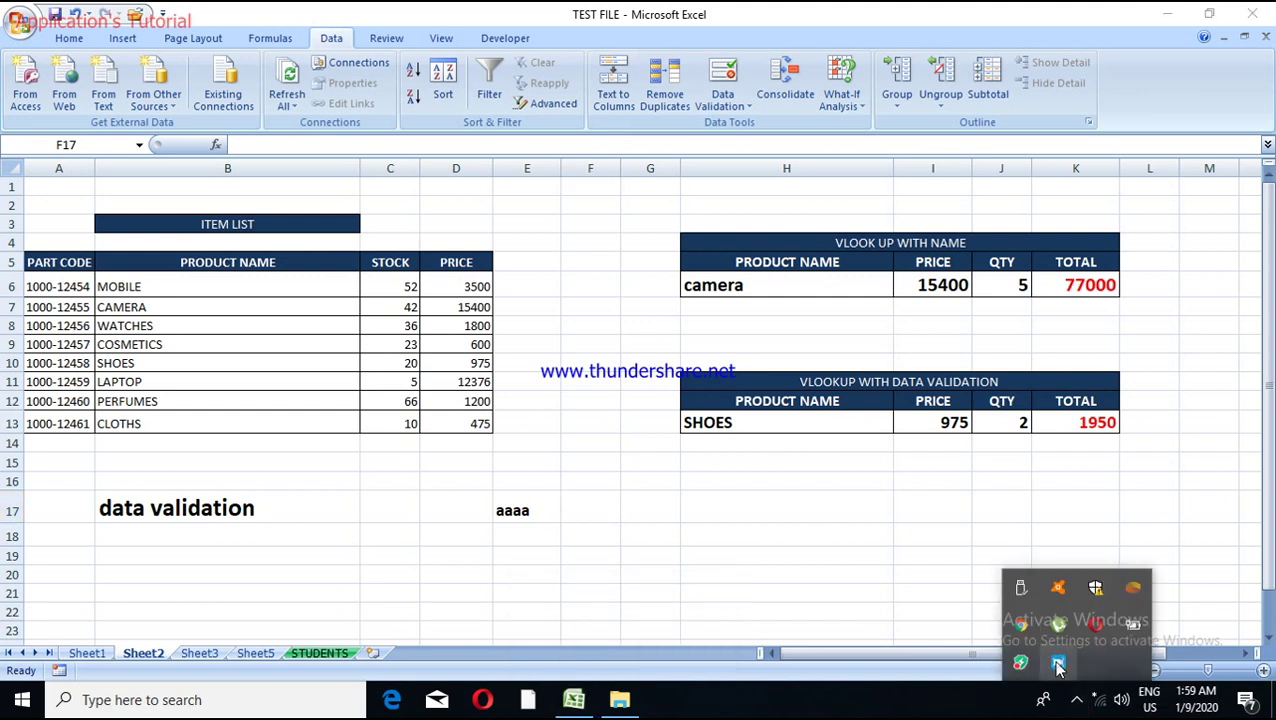
pyautogui.click(1058, 664)
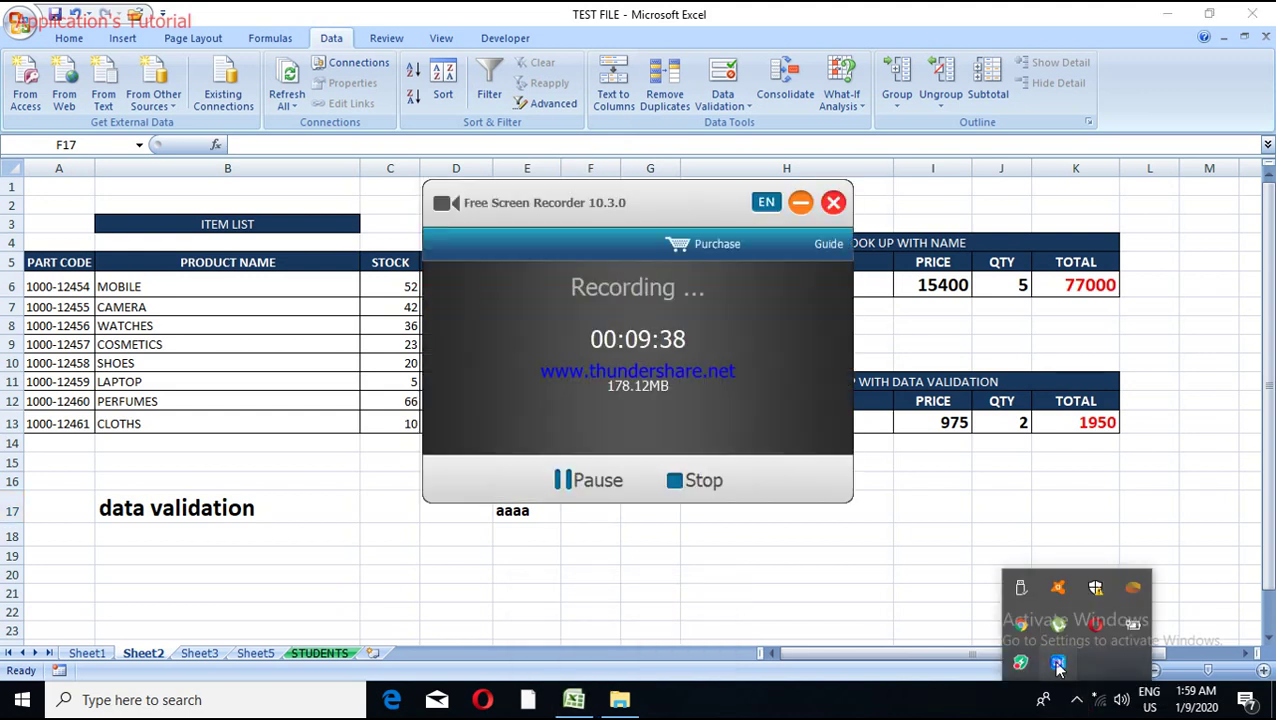